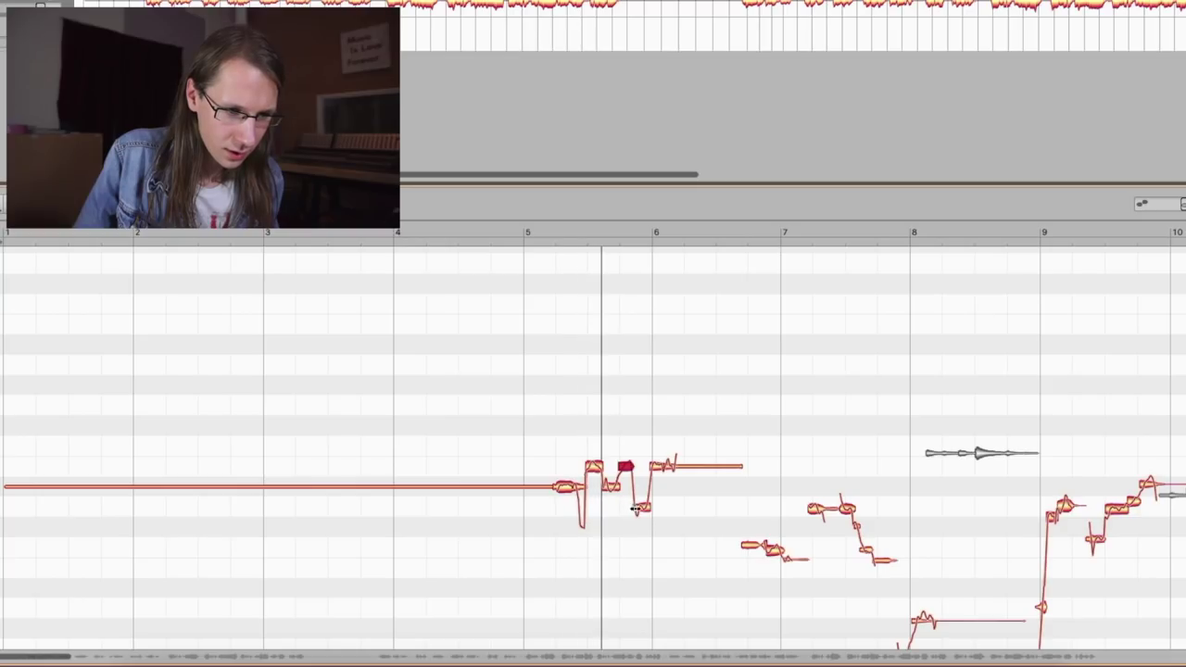
# Split off the low dip at the end of bar 5's first note and correct the phrase's pitch center to 100%.
pyautogui.scroll(5, 664, 472)
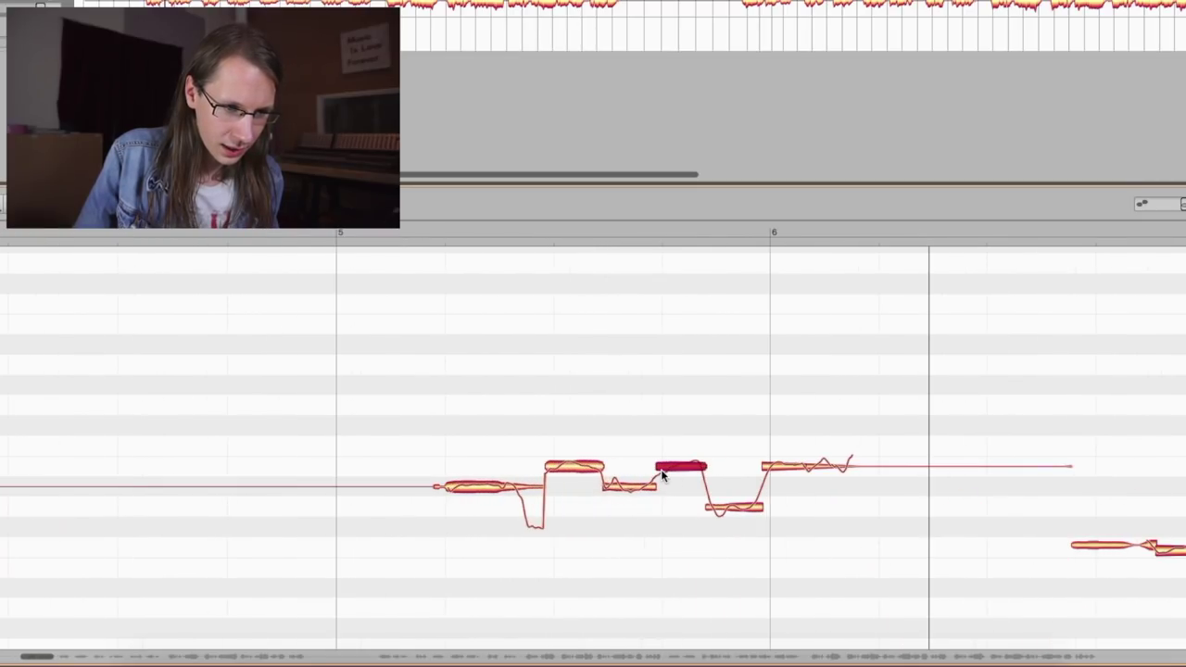
pyautogui.doubleClick(520, 492)
pyautogui.moveTo(448, 426); pyautogui.dragTo(805, 495)
pyautogui.press('super+p')
pyautogui.moveTo(682, 130); pyautogui.dragTo(704, 130)
pyautogui.click(729, 191)
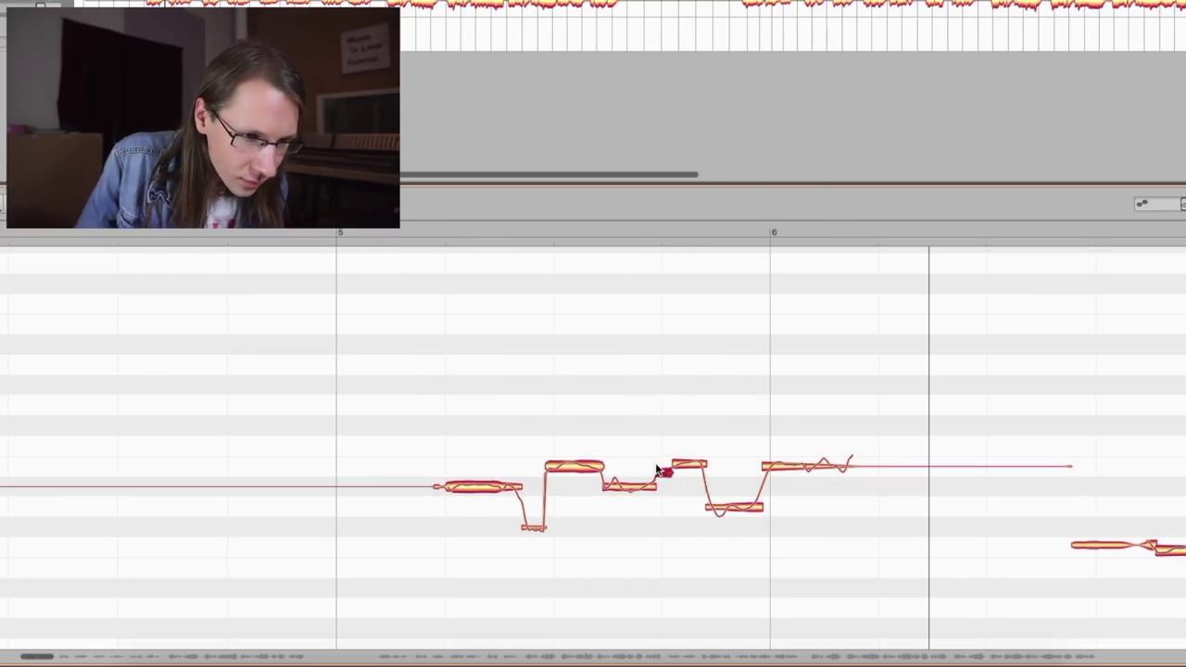
# Correct the pitch center of the notes from late bar 5 into bar 6, including the split fourth note, to 100%.
pyautogui.moveTo(612, 427); pyautogui.dragTo(826, 520)
pyautogui.press('super+p')
pyautogui.moveTo(682, 130); pyautogui.dragTo(707, 130)
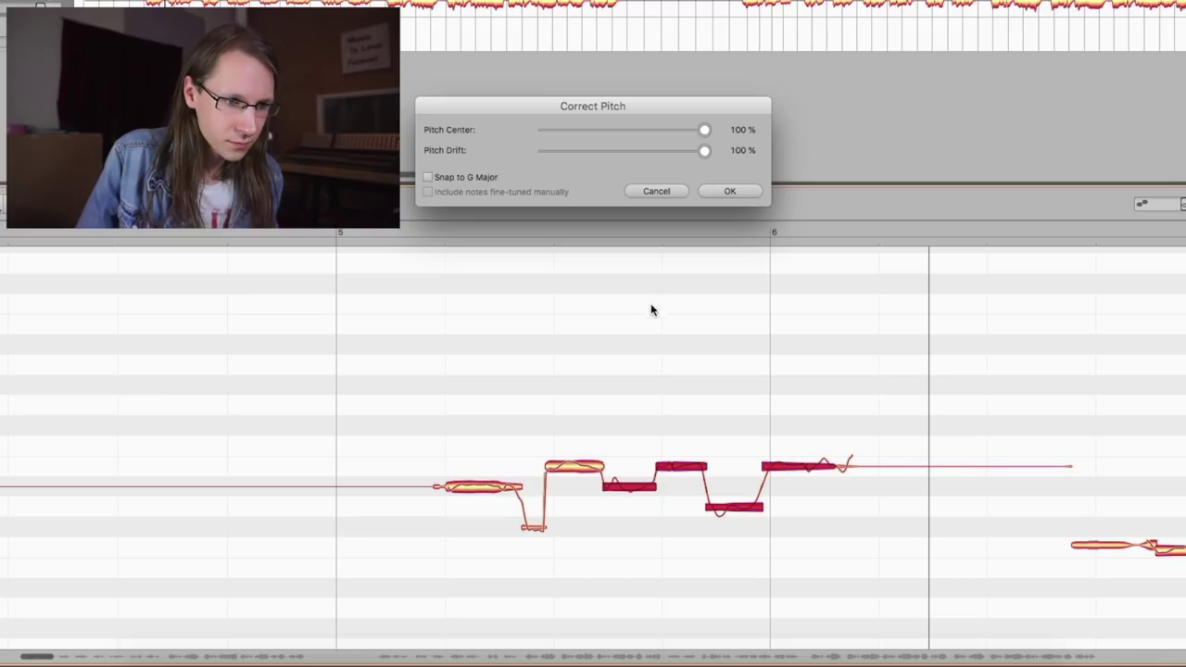
pyautogui.click(729, 191)
# Split the first high note in bar 5, set the phrase's pitch center to 100%, and play it back.
pyautogui.click(571, 466)
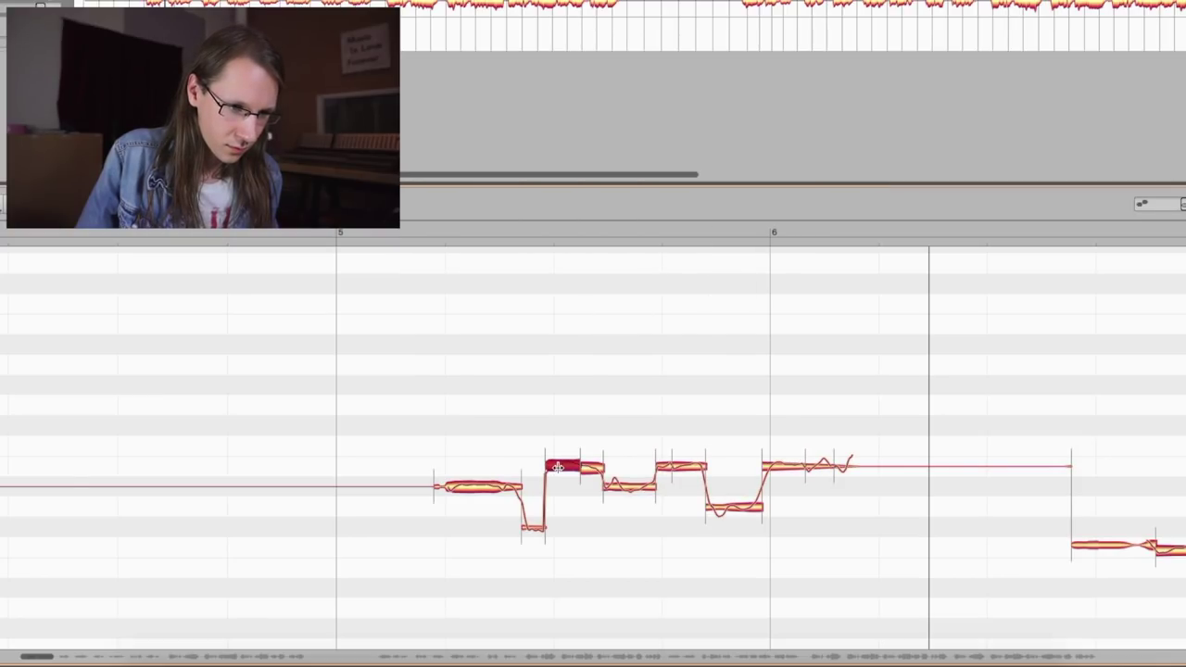
pyautogui.moveTo(535, 443); pyautogui.dragTo(789, 550)
pyautogui.press('super+alt+p')
pyautogui.moveTo(659, 129); pyautogui.dragTo(704, 130)
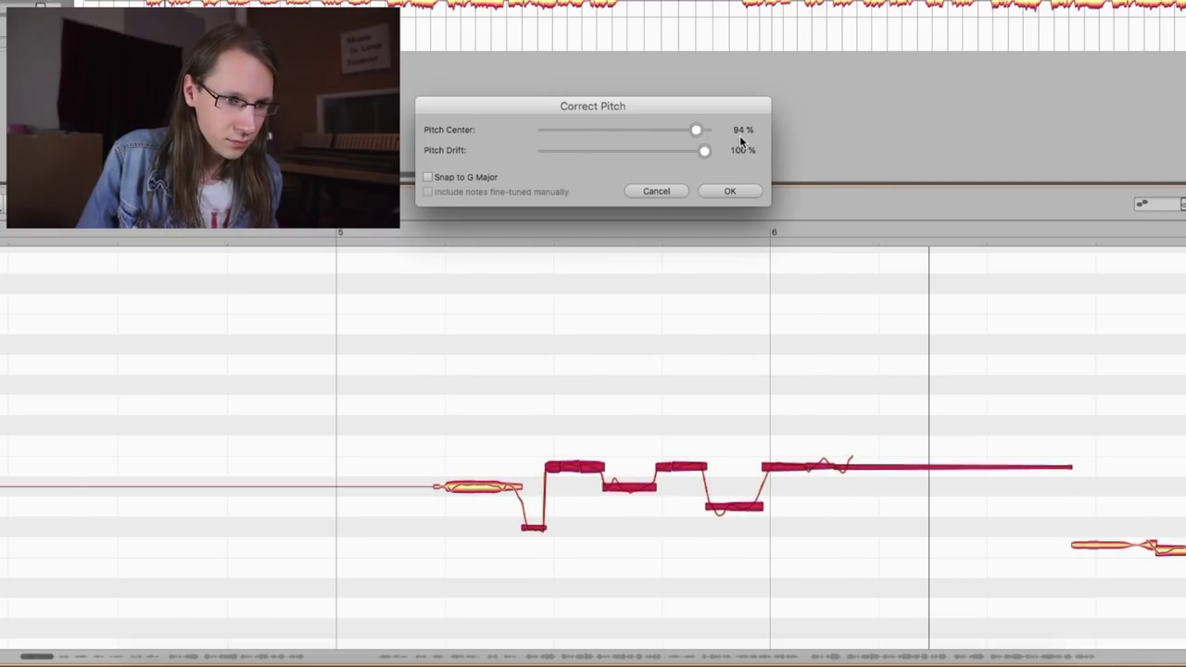
pyautogui.click(730, 191)
pyautogui.press('space')
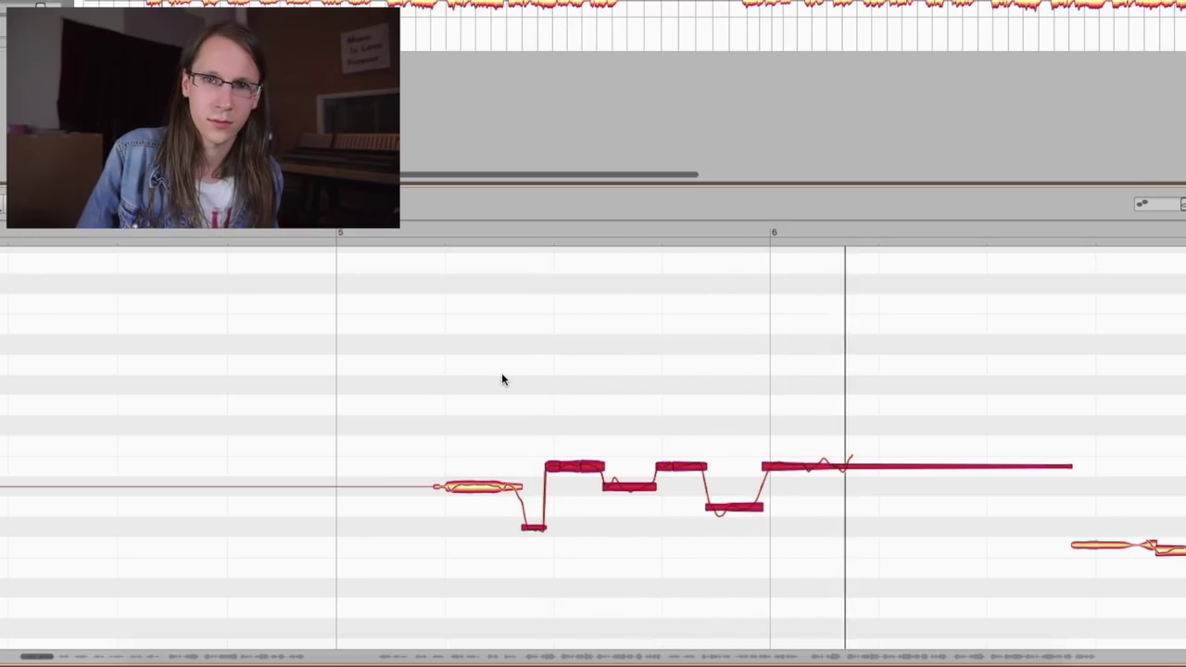
# Split the low note just before bar 6 into three pieces and correct the surrounding notes' pitch center to 100%.
pyautogui.click(712, 454)
pyautogui.press('F6')
pyautogui.doubleClick(726, 508)
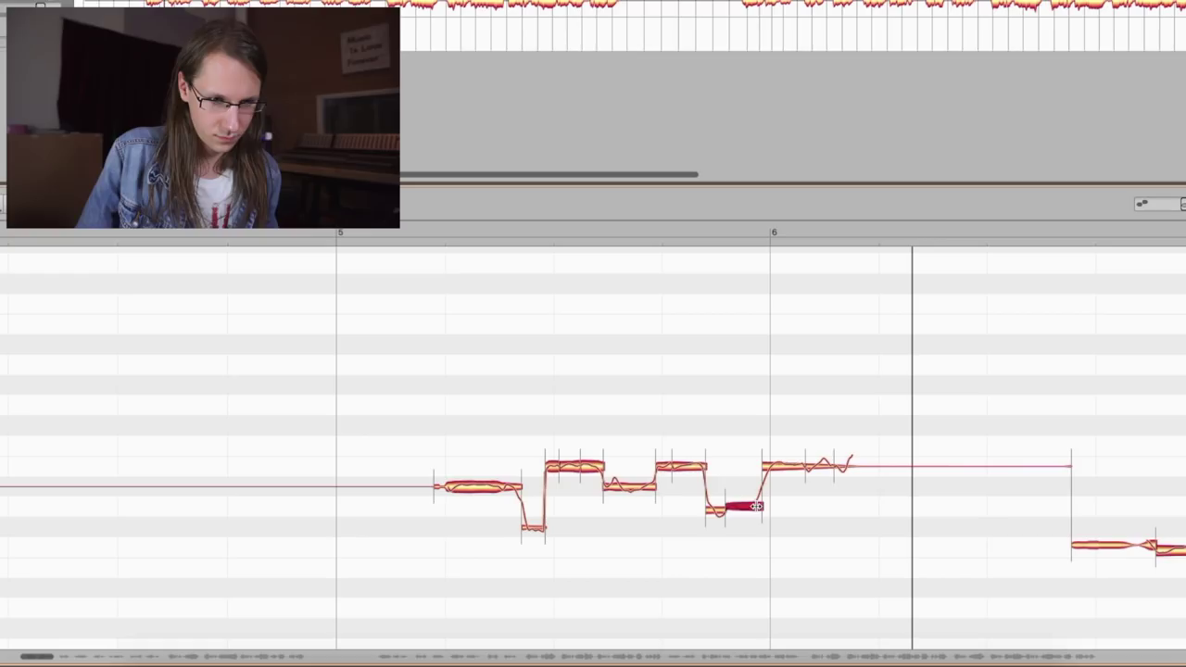
pyautogui.moveTo(830, 389); pyautogui.dragTo(646, 520)
pyautogui.press('super+shift+p')
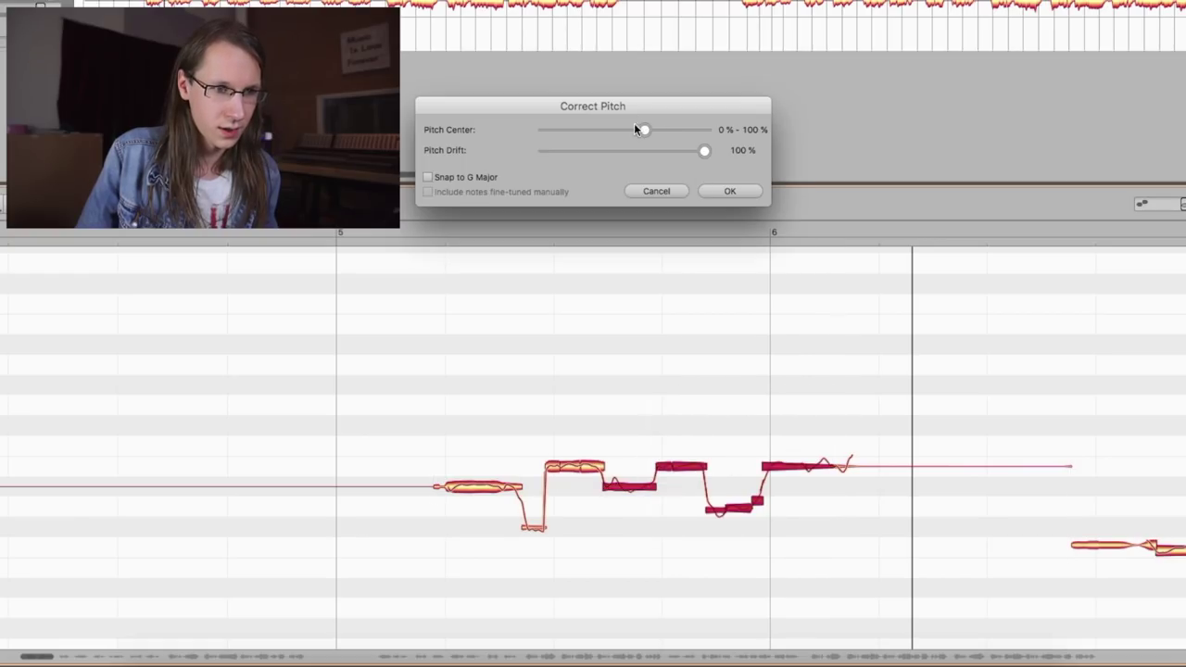
pyautogui.moveTo(642, 129); pyautogui.dragTo(707, 129)
pyautogui.click(743, 196)
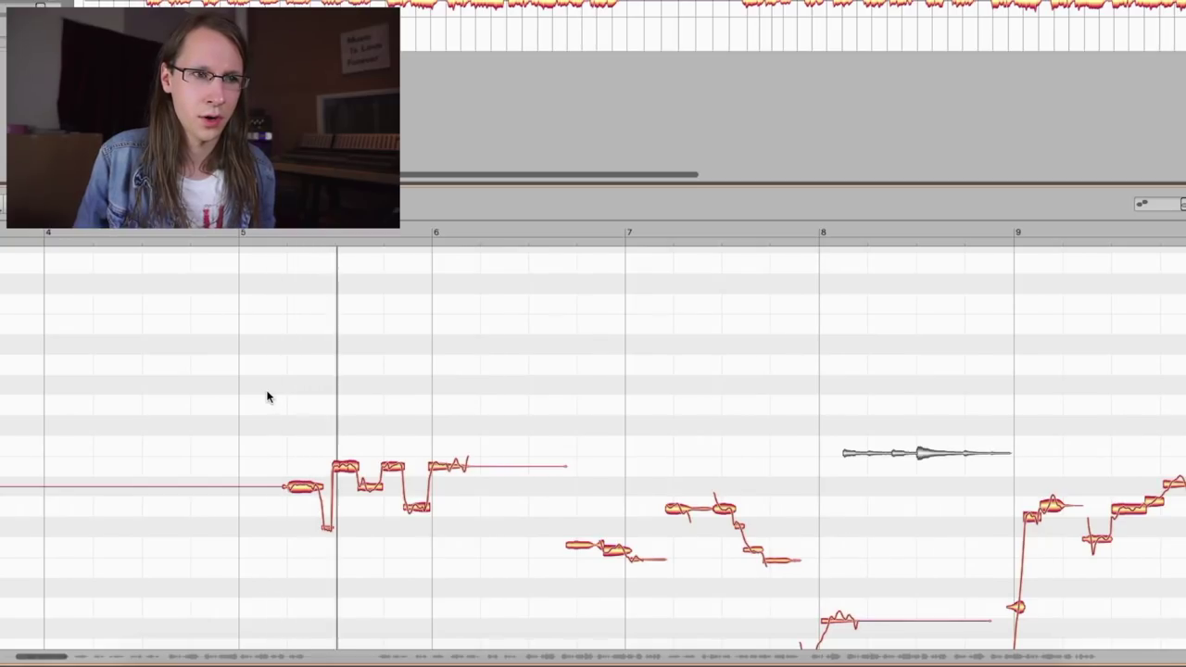
# Play back the phrase around bar 6 to check the corrected notes.
pyautogui.press('space')
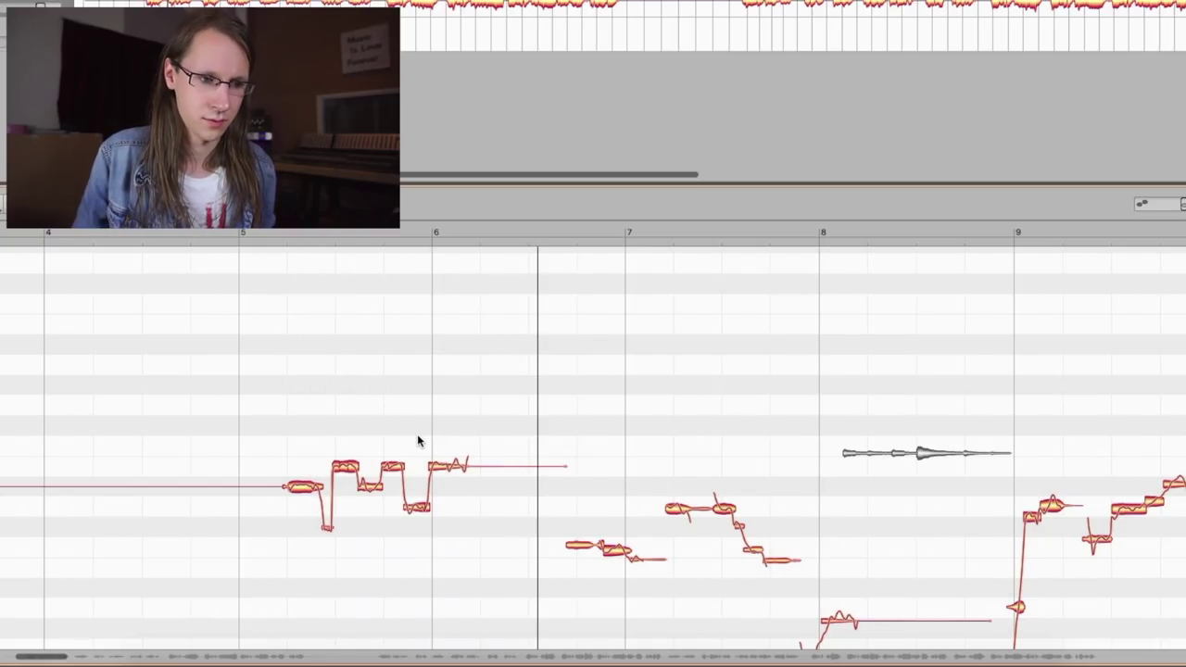
pyautogui.click(417, 433)
pyautogui.press('space')
pyautogui.press('space')
# Split off the end of the low note just before bar 6, raise it one semitone, and play the phrase.
pyautogui.scroll(5, 417, 433)
pyautogui.hscroll(-3, 319, 510)
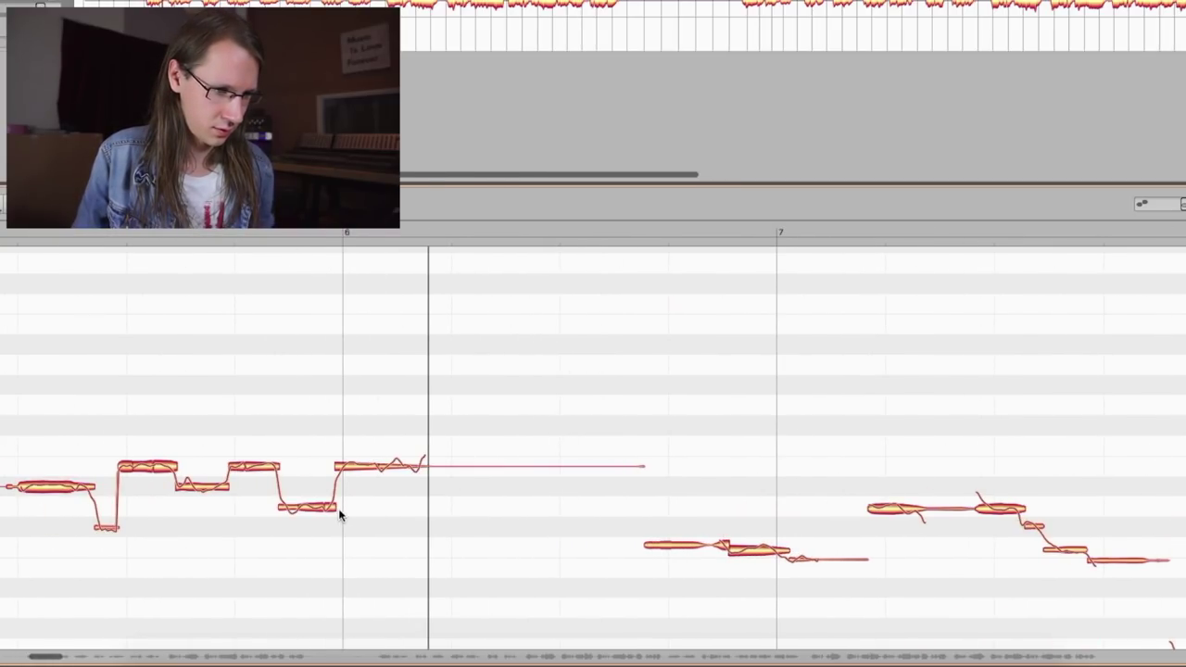
pyautogui.press('space')
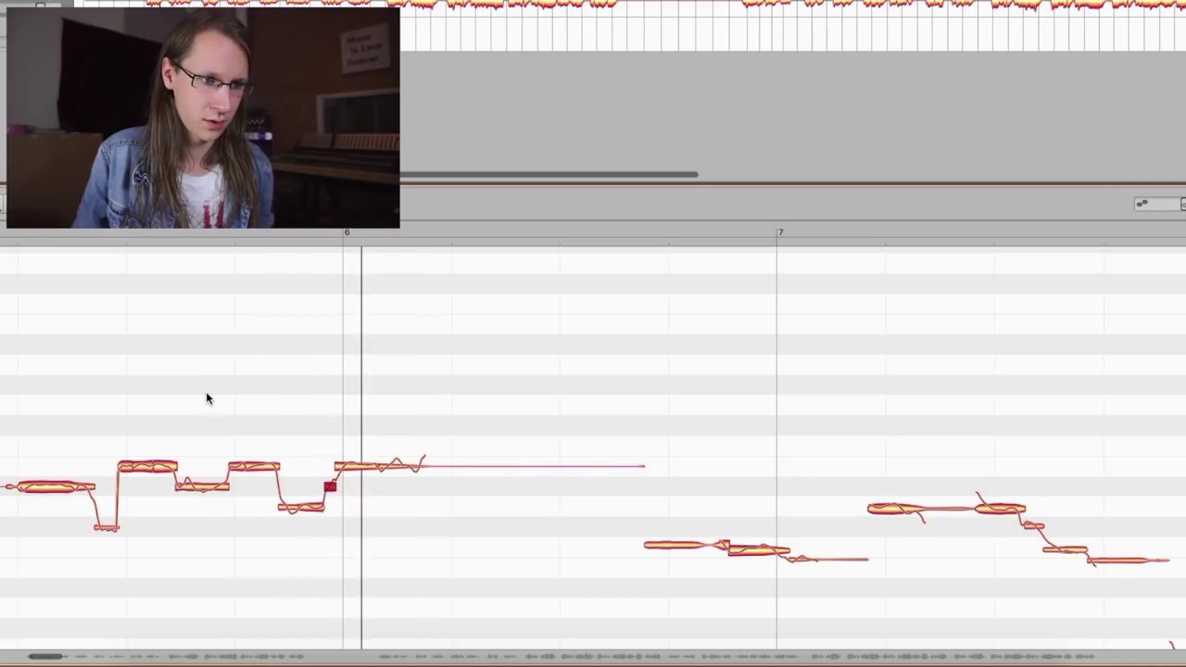
pyautogui.press('alt+super+Left')
pyautogui.press('space')
pyautogui.click(243, 415)
pyautogui.press('super+z')
pyautogui.press('space')
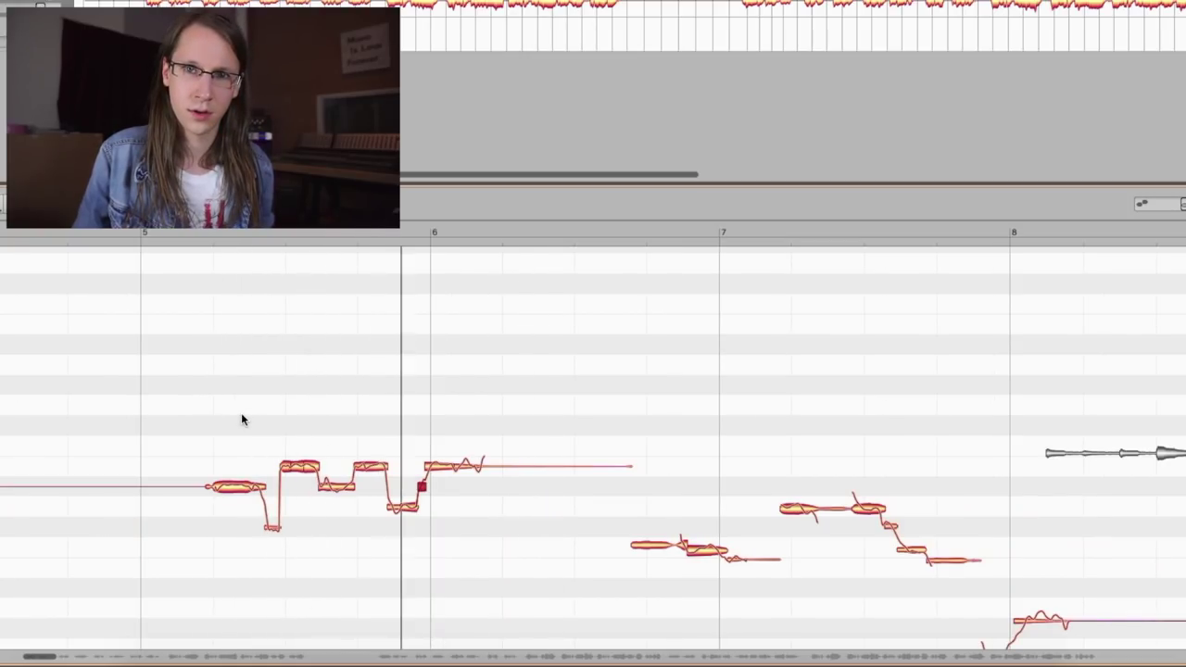
pyautogui.press('space')
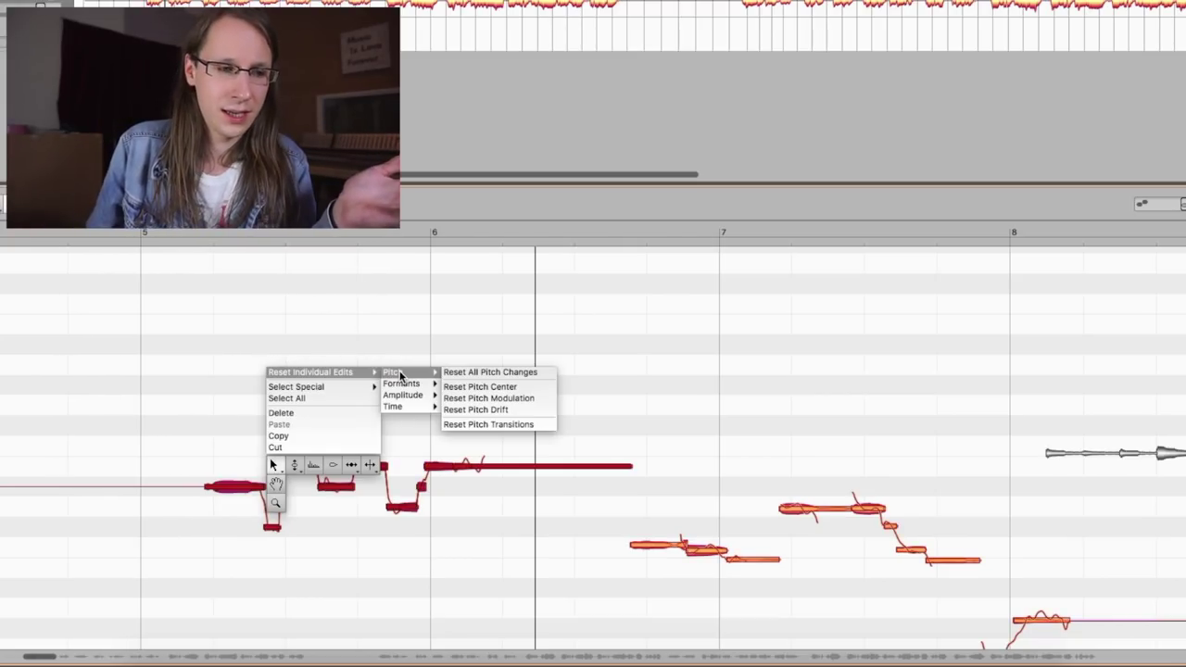
# Reset all pitch changes on the selected phrase spanning bars 5 and 6.
pyautogui.click(483, 372)
pyautogui.click(154, 376)
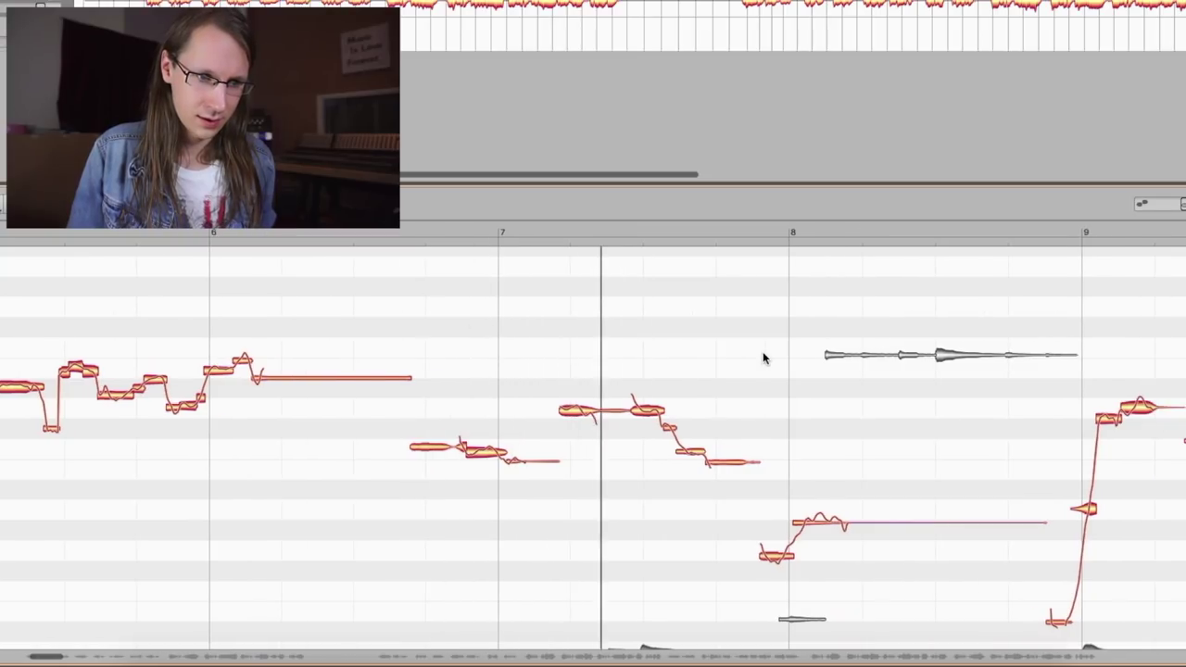
pyautogui.press('space')
# Correct the pitch center of the notes from just before bar 7 through bar 8 to 100% and play them.
pyautogui.moveTo(881, 287); pyautogui.dragTo(493, 594)
pyautogui.press('super+p')
pyautogui.moveTo(545, 129); pyautogui.dragTo(744, 156)
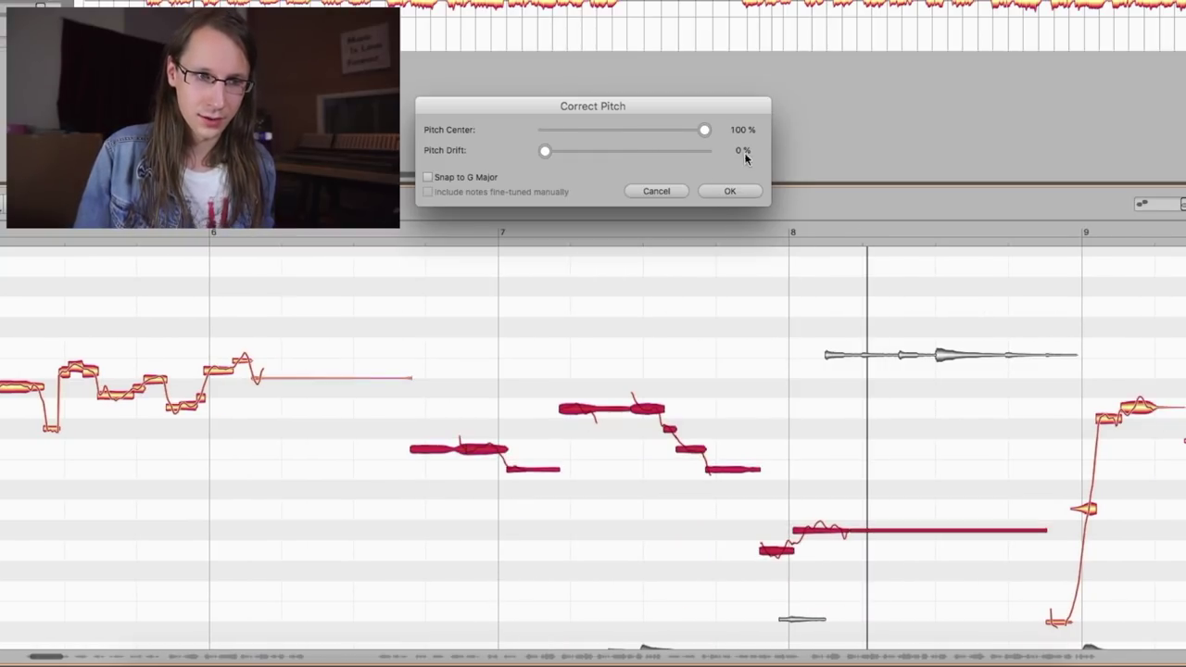
pyautogui.click(730, 190)
pyautogui.click(475, 366)
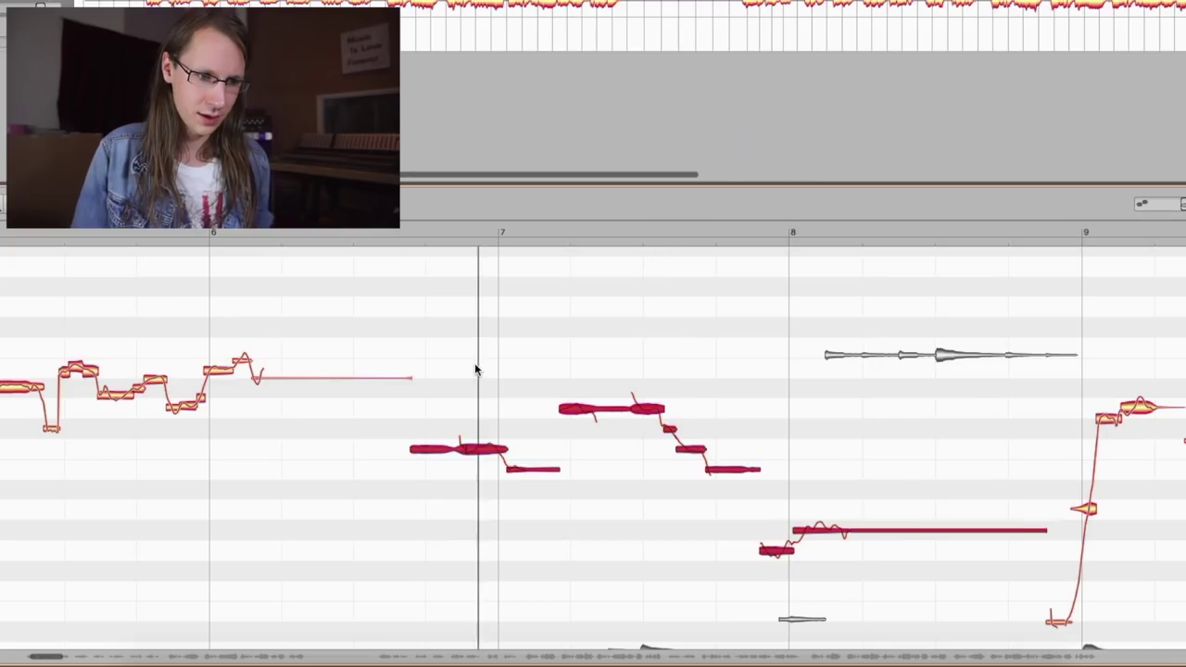
# Split the long note early in bar 7, correct the pitch center from there into bar 8 to 100%, and play back.
pyautogui.click(582, 377)
pyautogui.click(582, 410)
pyautogui.moveTo(519, 359); pyautogui.dragTo(778, 563)
pyautogui.hotkey('ctrl', 'p')
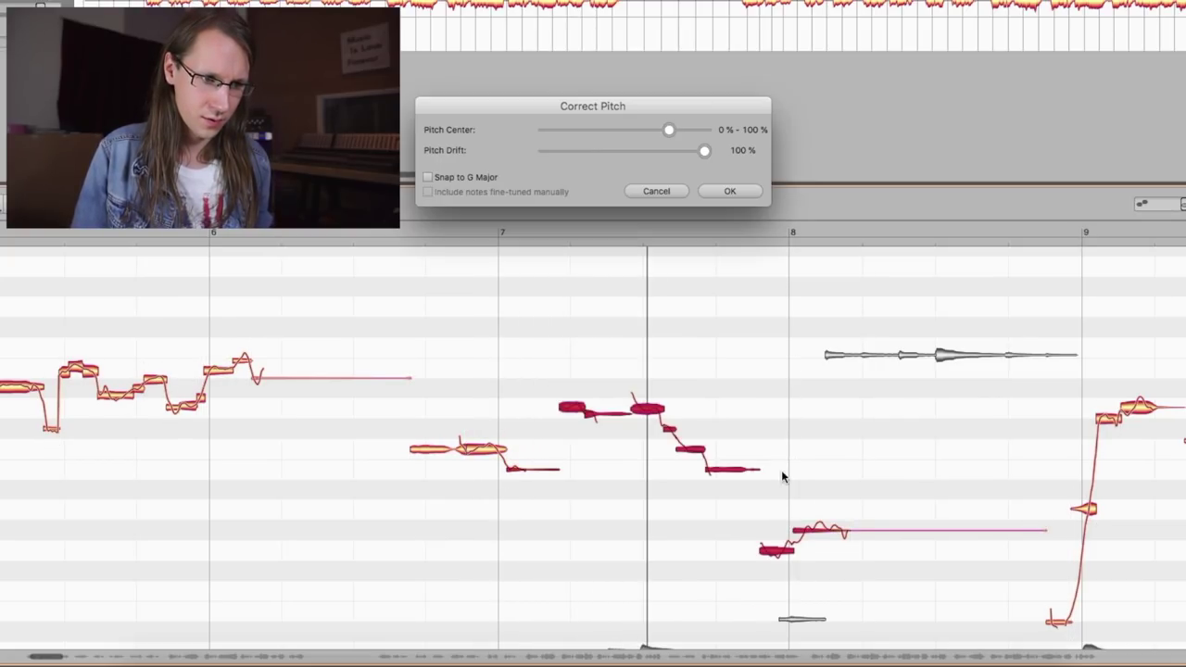
pyautogui.click(729, 191)
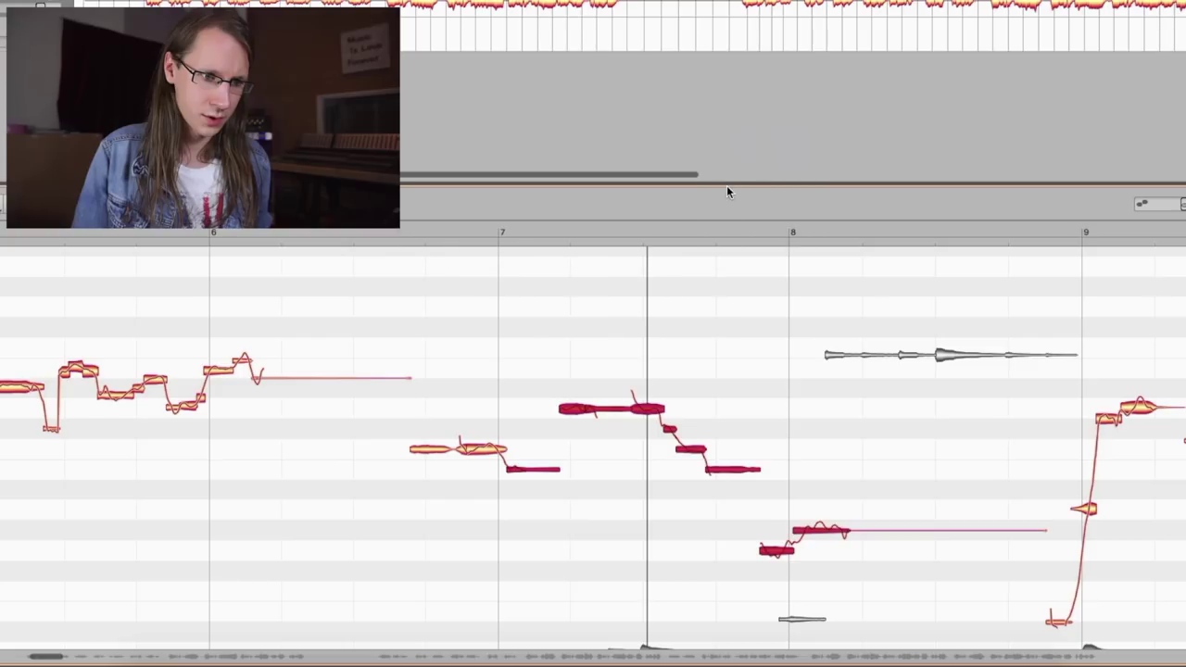
pyautogui.doubleClick(495, 346)
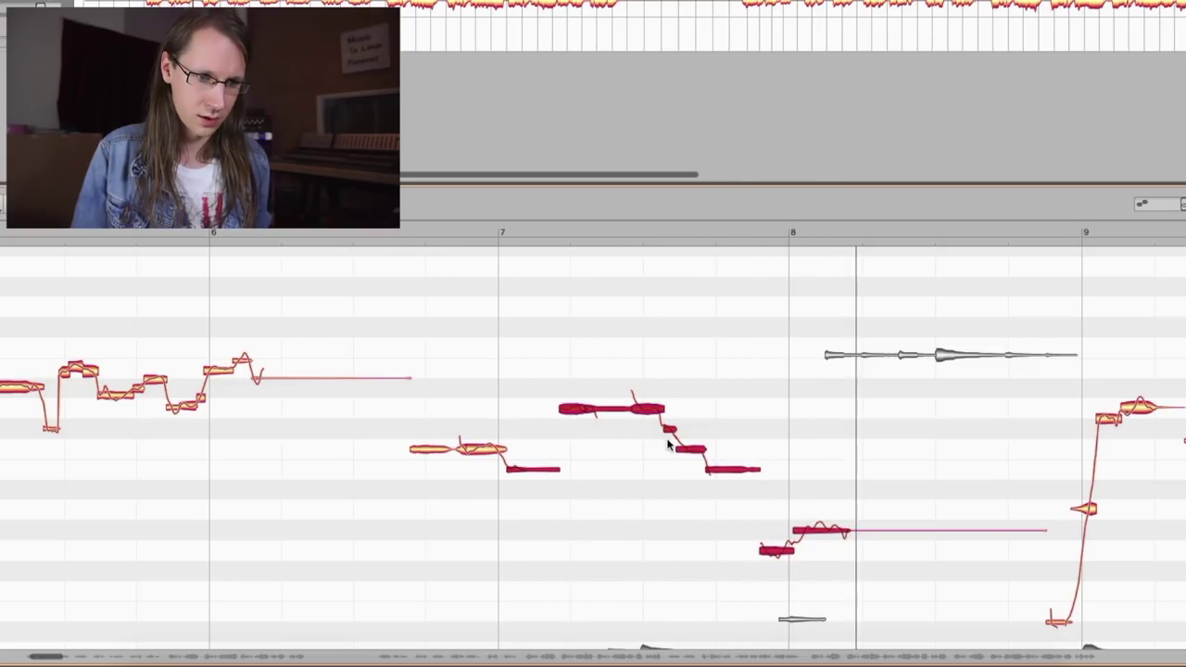
# Rework the note separation around bar 8, correct both low notes to 100% pitch center and drift, and play the result.
pyautogui.click(836, 577)
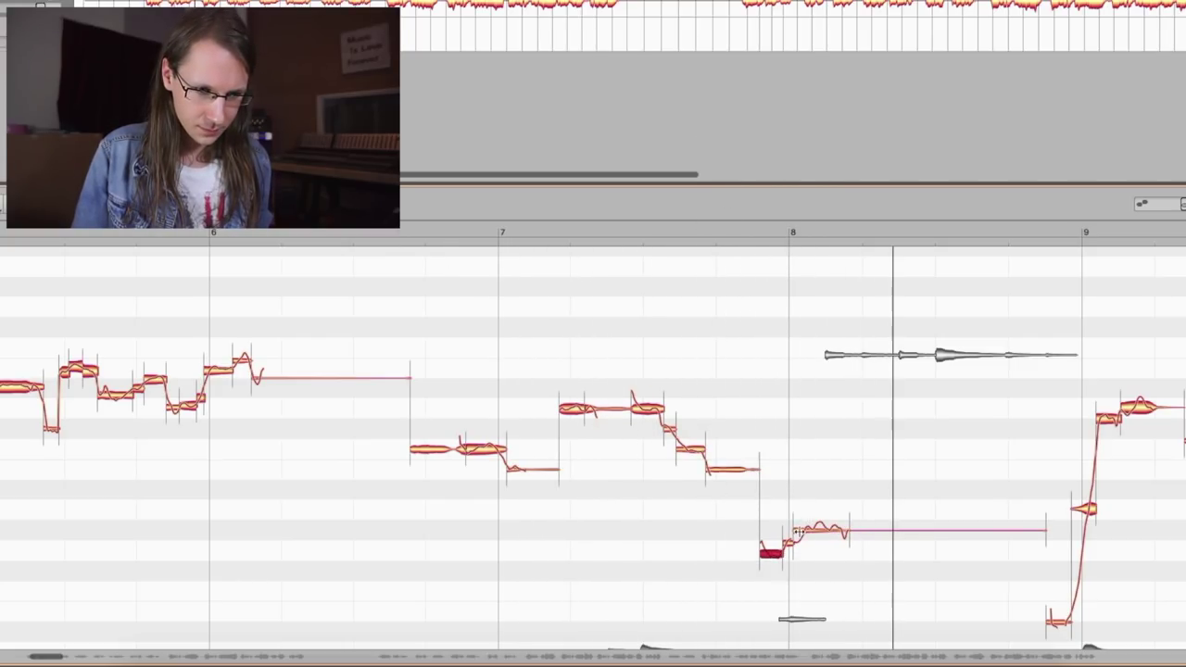
pyautogui.moveTo(847, 487); pyautogui.dragTo(723, 598)
pyautogui.hotkey('ctrl', 'p')
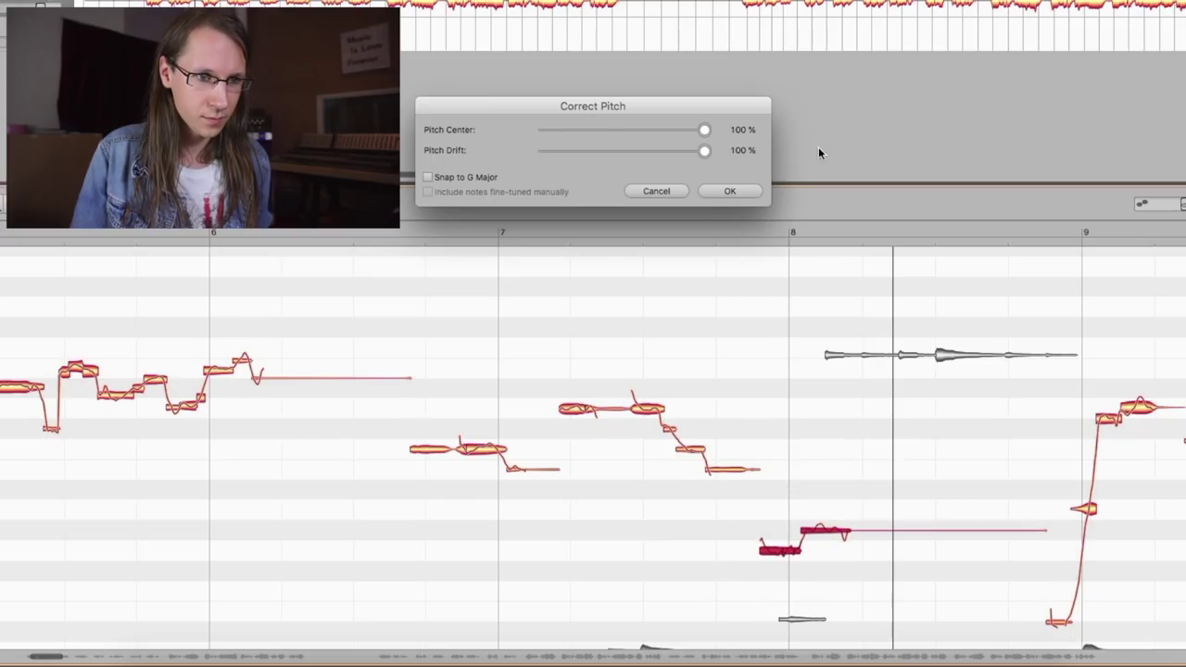
pyautogui.click(744, 192)
pyautogui.doubleClick(602, 373)
pyautogui.press('space')
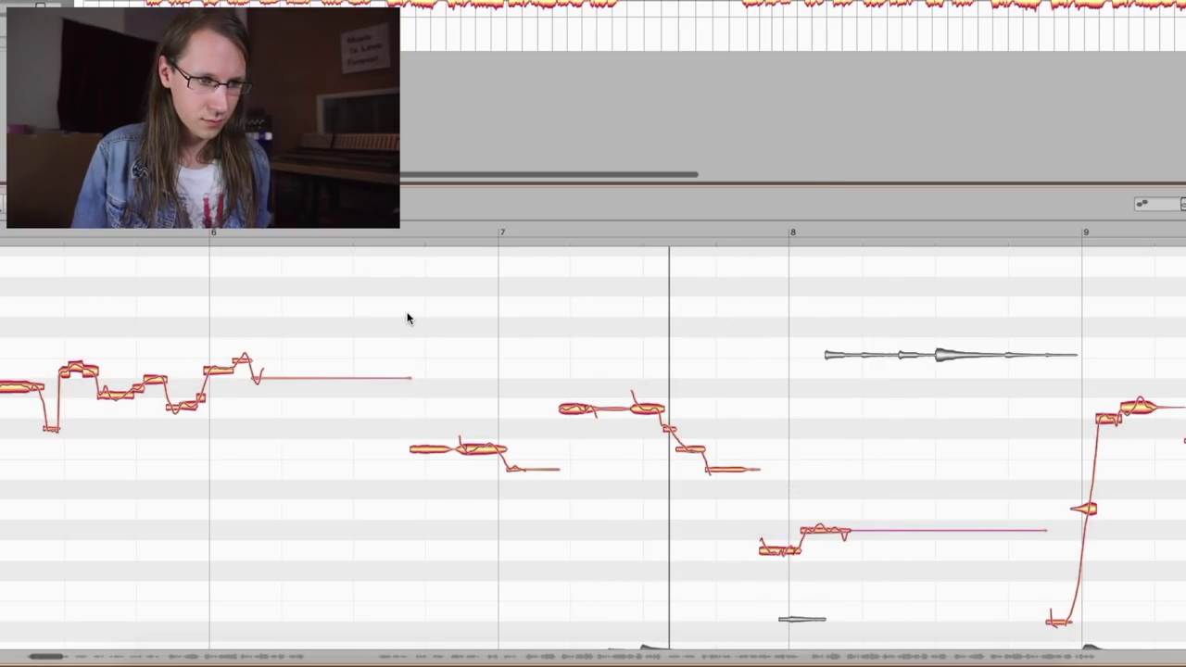
pyautogui.doubleClick(407, 317)
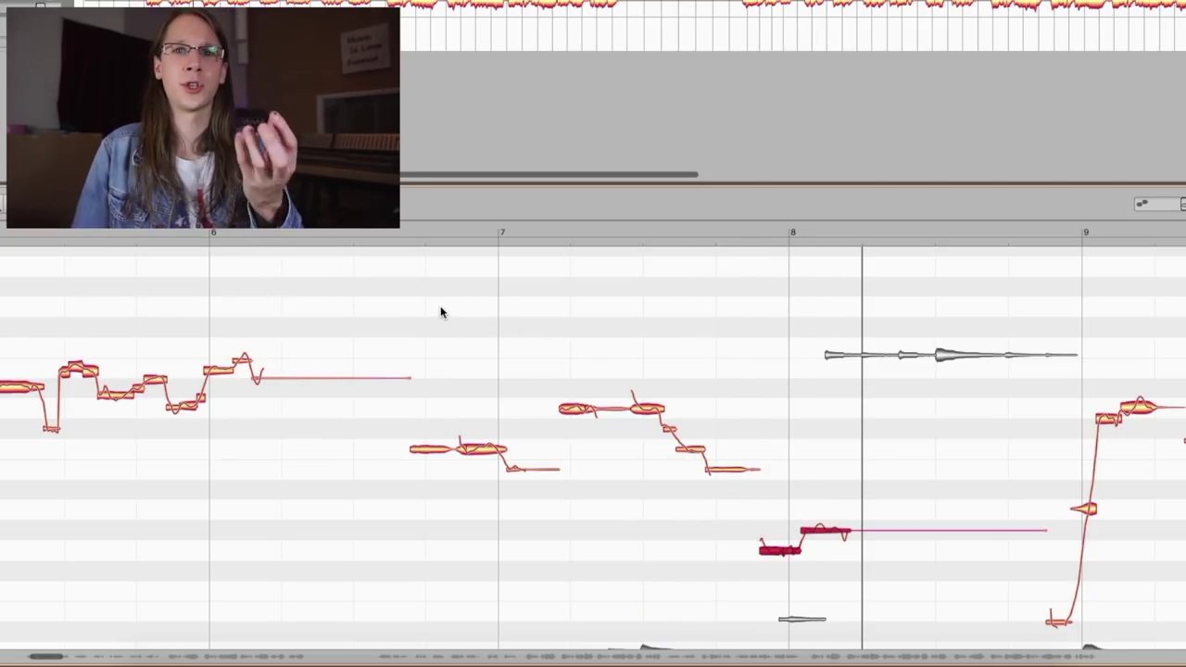
pyautogui.press('space')
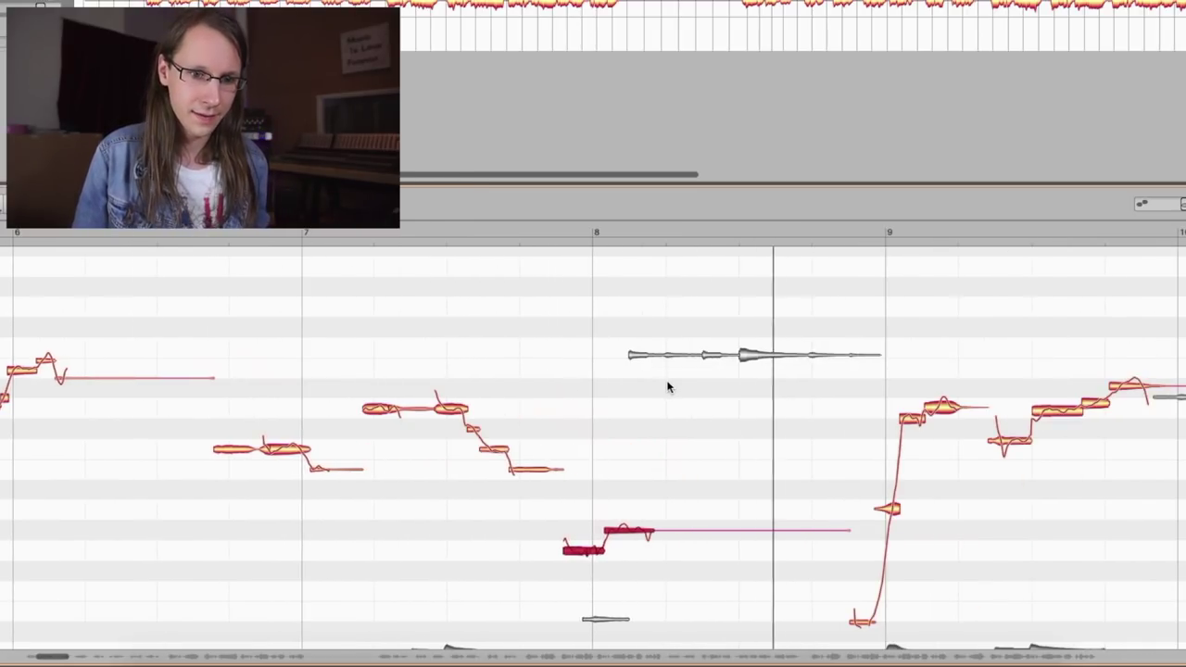
# Correct the pitch center and pitch drift of the phrase in bar 9 to 100% and play it back.
pyautogui.hscroll(-5, 670, 383)
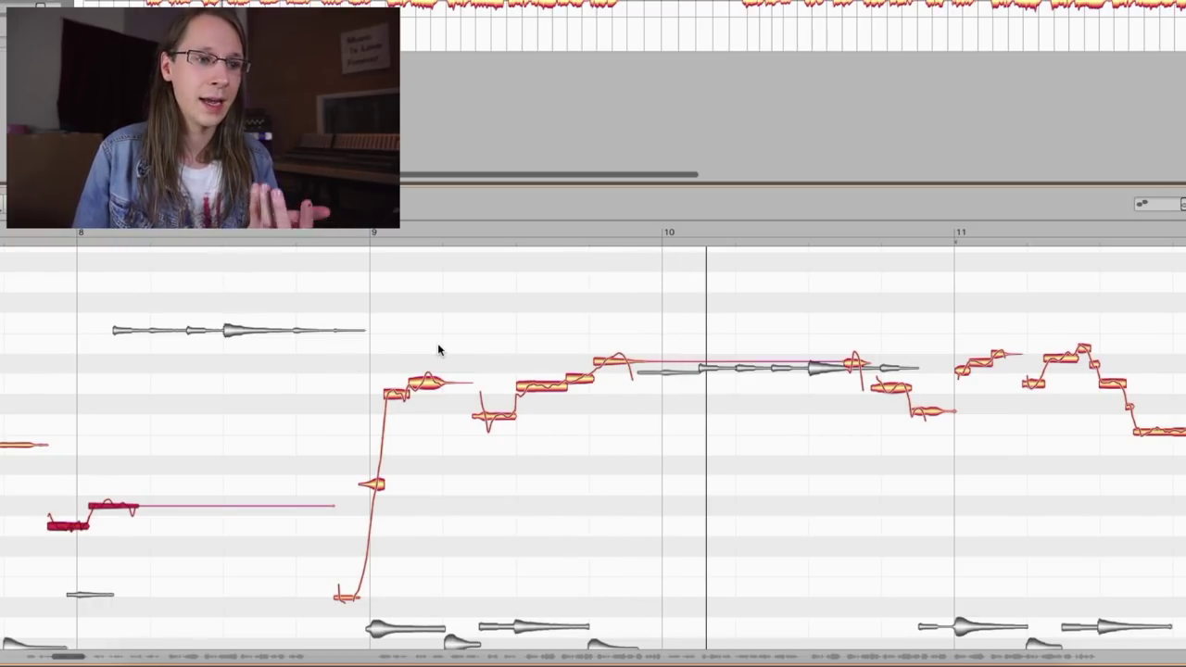
pyautogui.moveTo(640, 306); pyautogui.dragTo(315, 606)
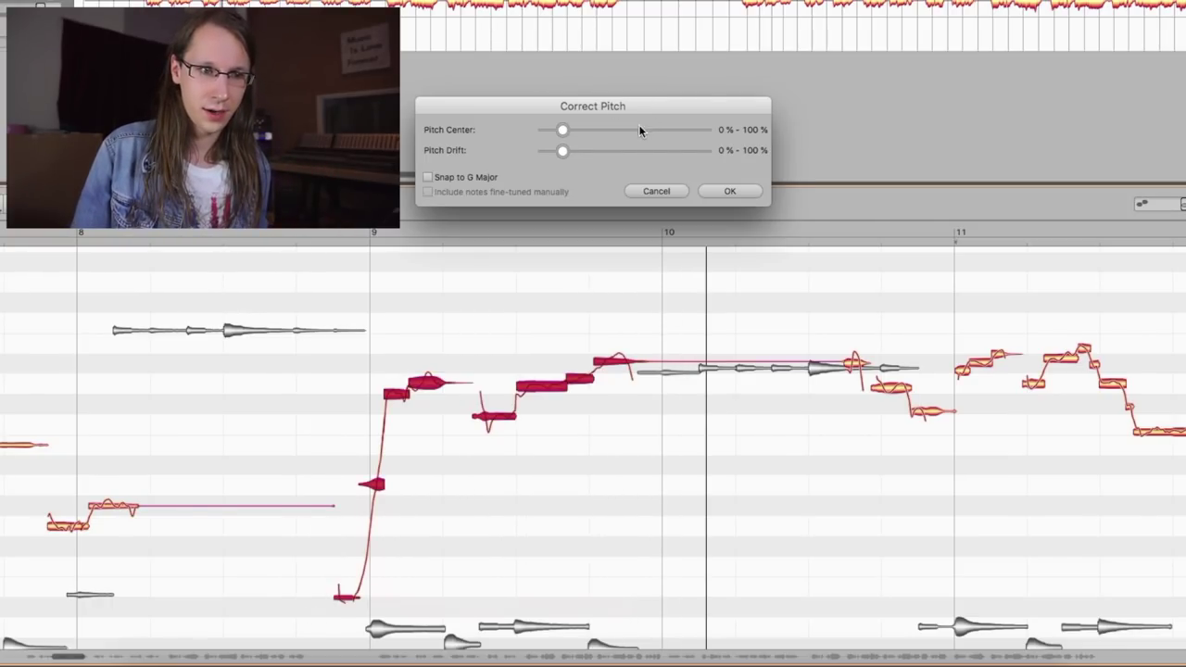
pyautogui.moveTo(639, 130); pyautogui.dragTo(708, 130)
pyautogui.moveTo(690, 151); pyautogui.dragTo(711, 155)
pyautogui.click(728, 191)
pyautogui.doubleClick(322, 430)
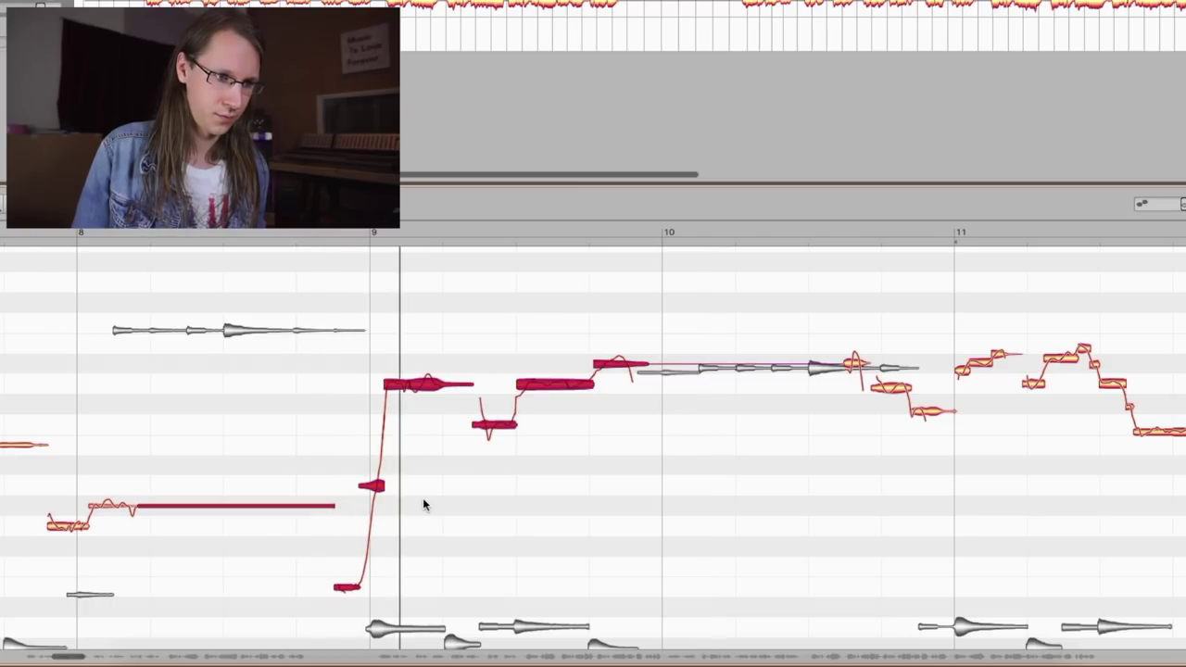
pyautogui.press('space')
pyautogui.press('space')
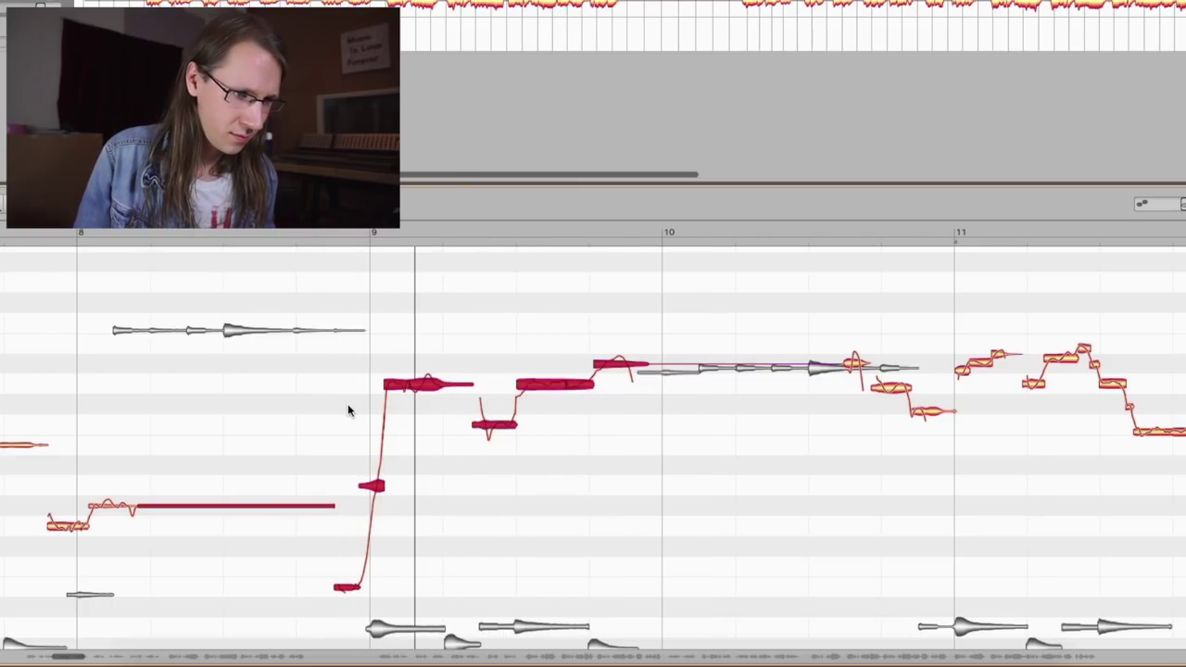
# Add a note separation within the sustained high note at the start of bar 9.
pyautogui.press('alt+super+Right')
pyautogui.hscroll(-2, 374, 410)
pyautogui.click(381, 405)
pyautogui.press('alt+super+Right')
pyautogui.press('alt+super+Right')
pyautogui.hscroll(-2, 373, 400)
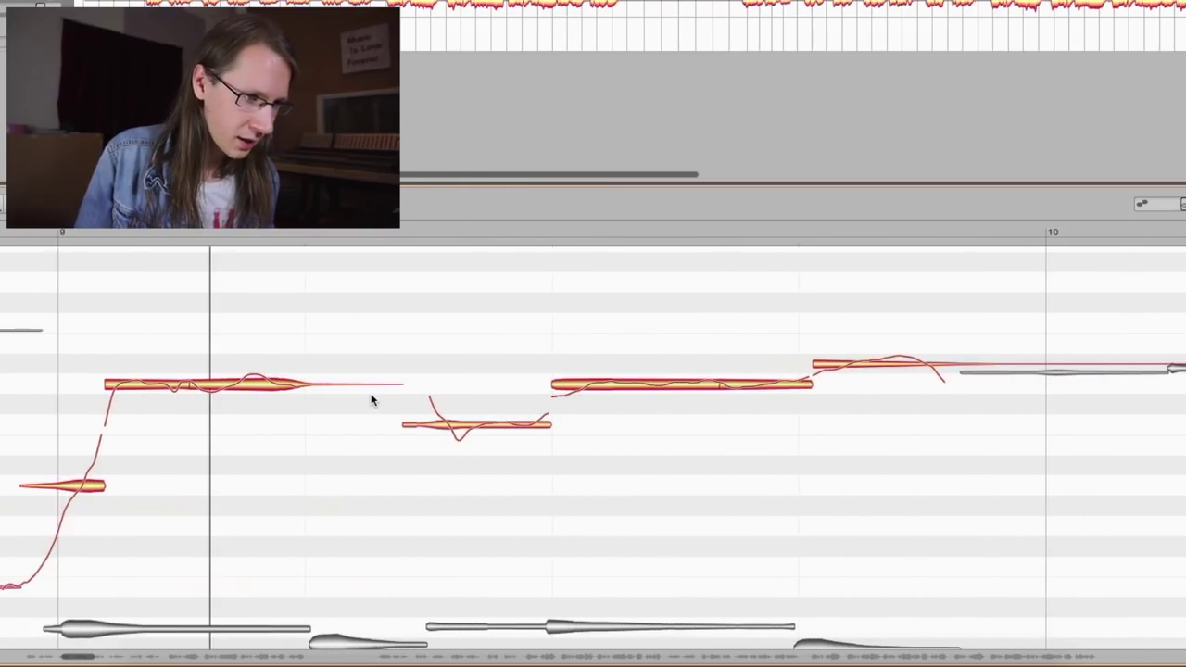
pyautogui.doubleClick(233, 380)
pyautogui.doubleClick(189, 377)
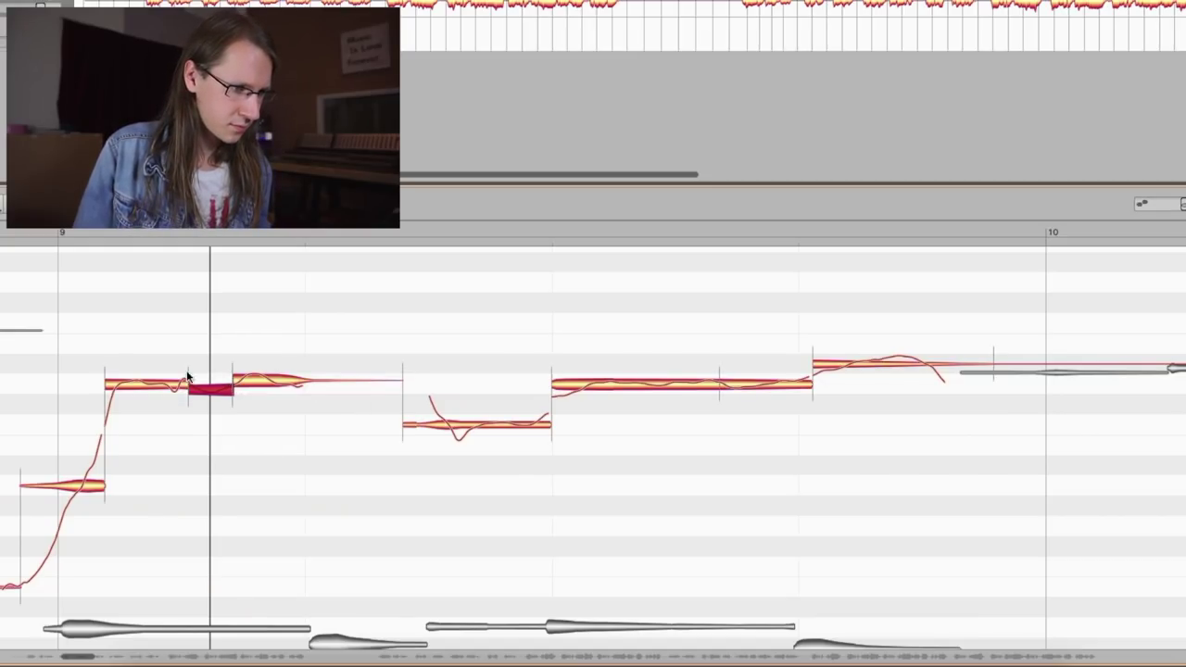
# Set pitch center and drift to 100% for the high note pieces and following lower note in bar 9, then play them.
pyautogui.moveTo(122, 338); pyautogui.dragTo(488, 509)
pyautogui.press('c')
pyautogui.moveTo(626, 130); pyautogui.dragTo(772, 155)
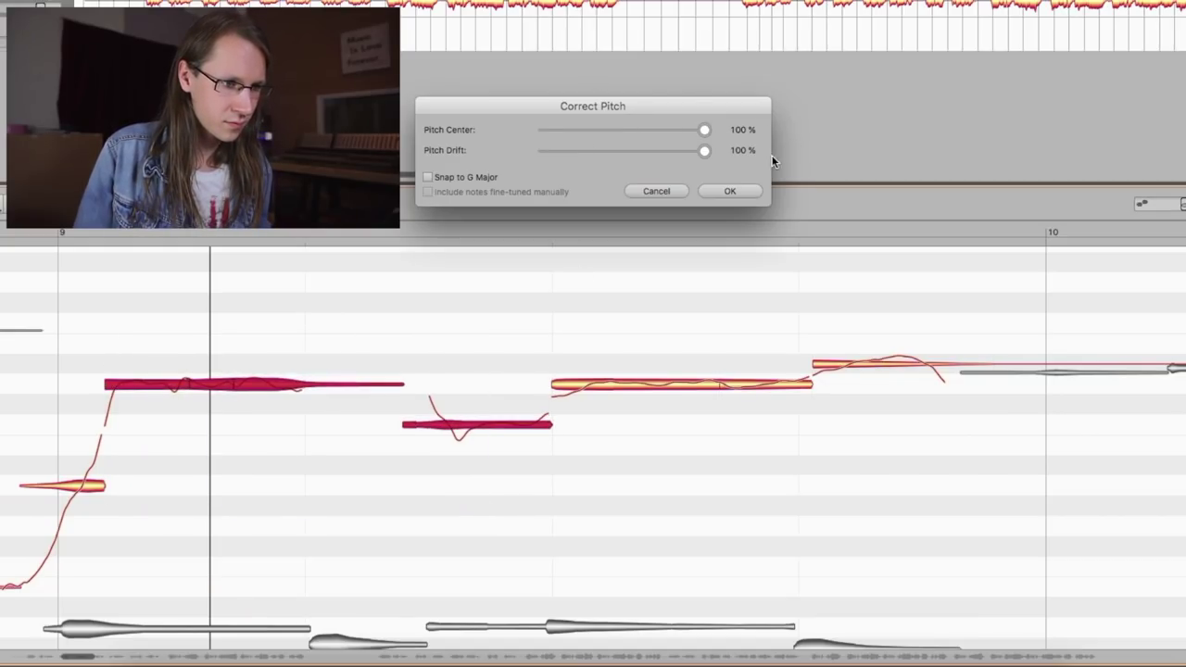
pyautogui.click(727, 190)
pyautogui.press('space')
pyautogui.scroll(-2, 299, 347)
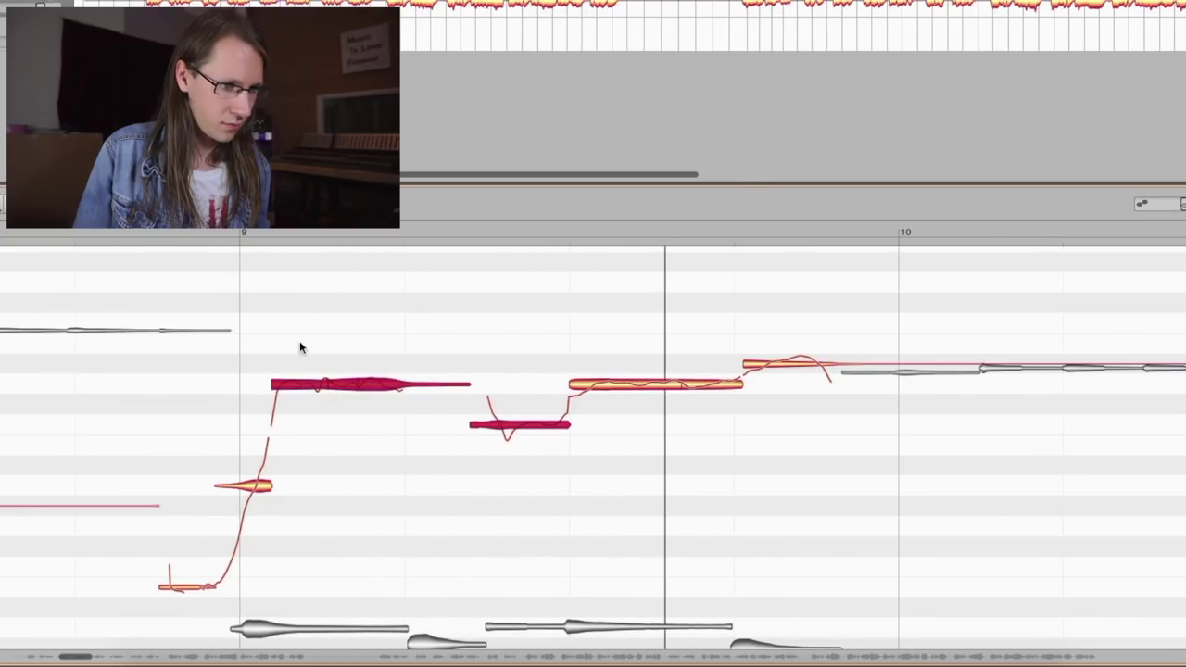
pyautogui.hotkey('alt', 'space')
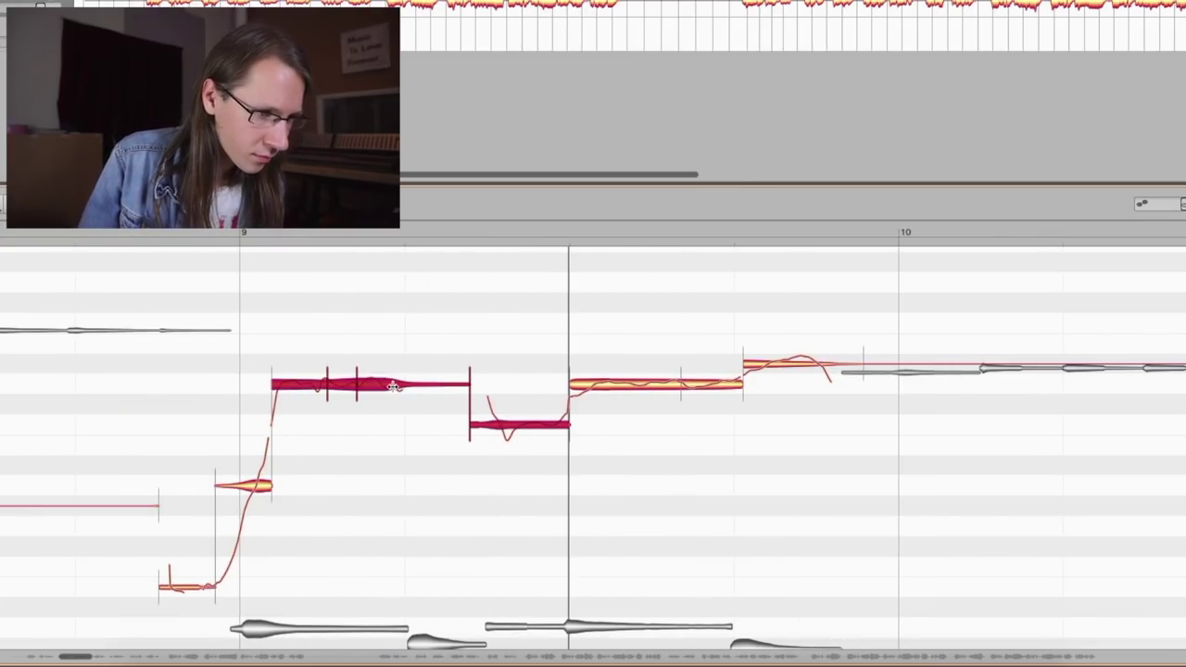
# Add another separation in the high note of bar 9 and set the pitch center of its later pieces to 100%.
pyautogui.doubleClick(387, 380)
pyautogui.moveTo(354, 341); pyautogui.dragTo(457, 465)
pyautogui.press('c')
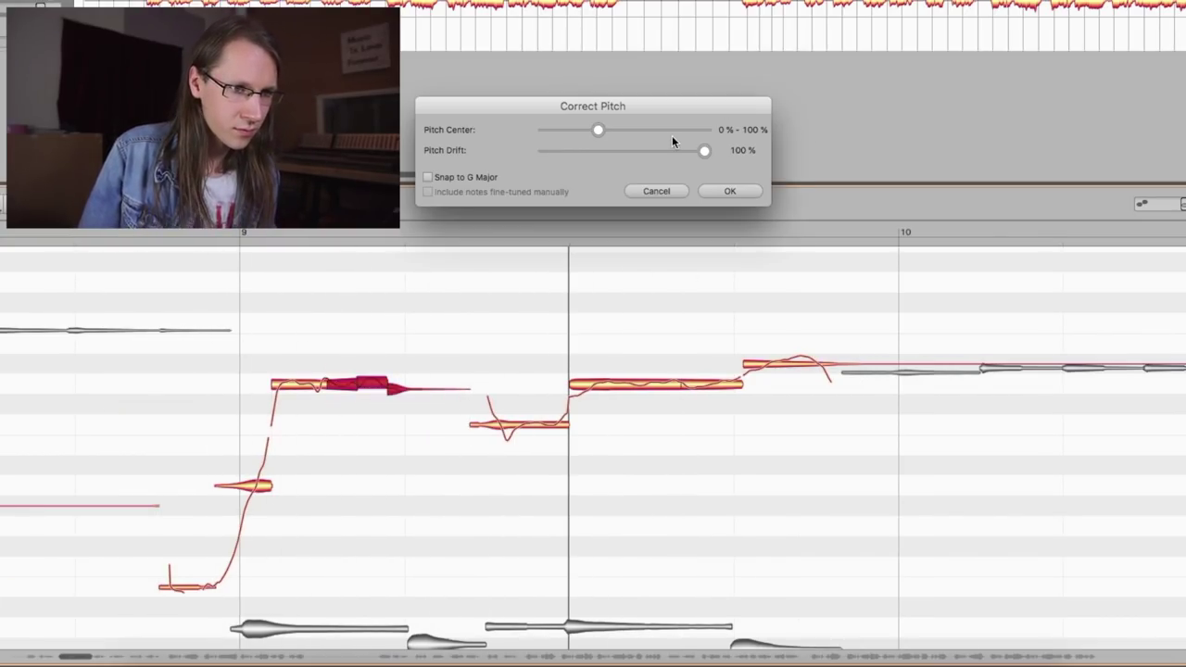
pyautogui.click(703, 191)
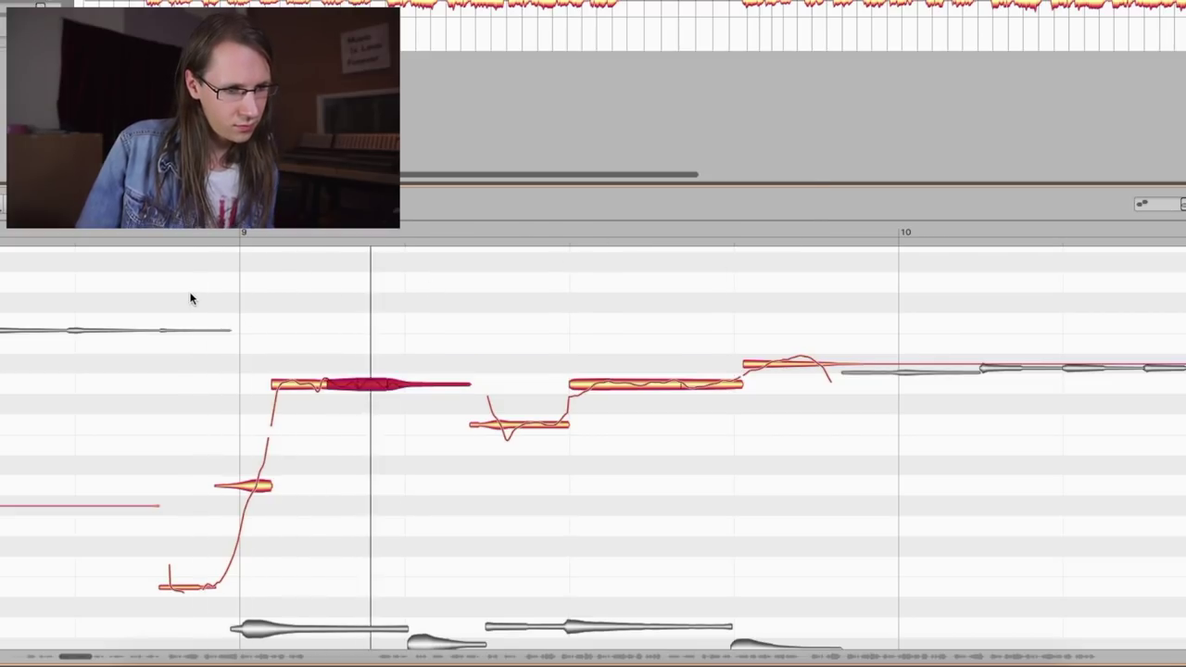
# Split the lower note in bar 9, set the pitch center to 100% through the phrase's last high note, and play it.
pyautogui.click(509, 426)
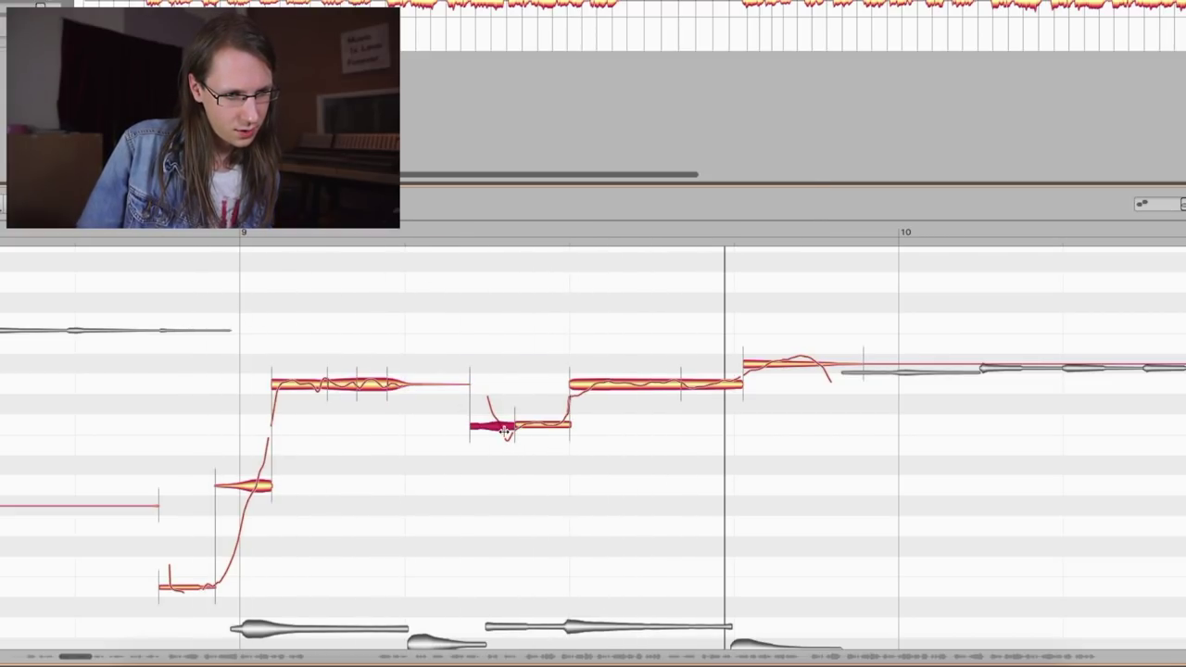
pyautogui.moveTo(369, 335); pyautogui.dragTo(822, 534)
pyautogui.press('c')
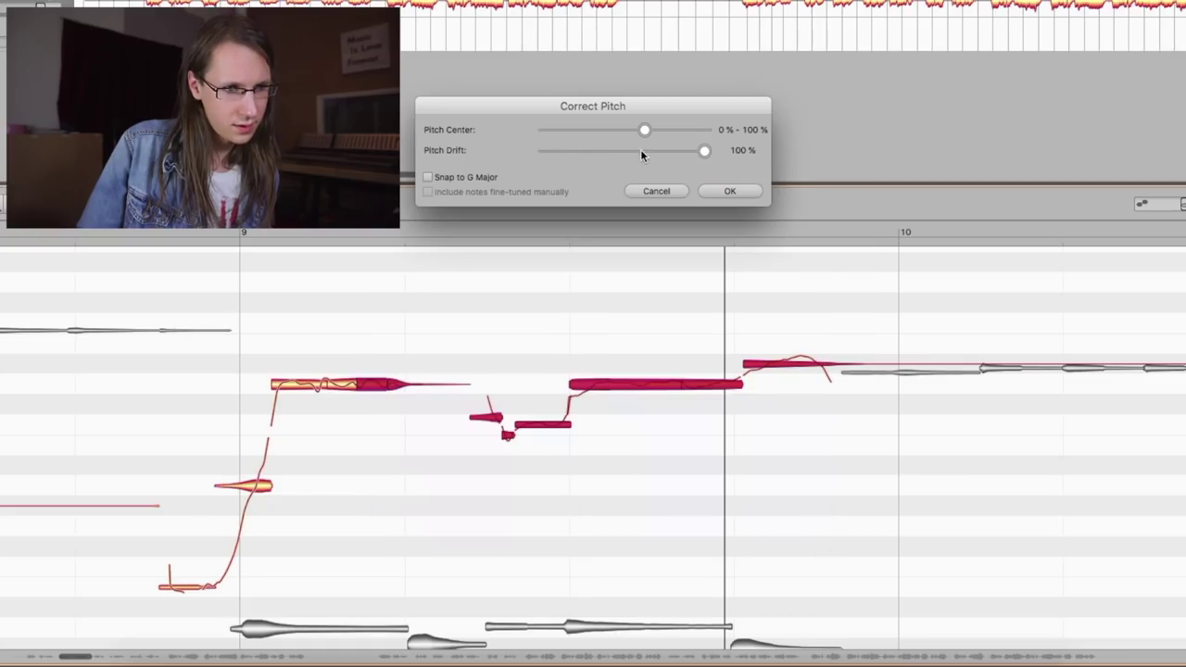
pyautogui.moveTo(644, 131); pyautogui.dragTo(786, 176)
pyautogui.click(729, 191)
pyautogui.press('space')
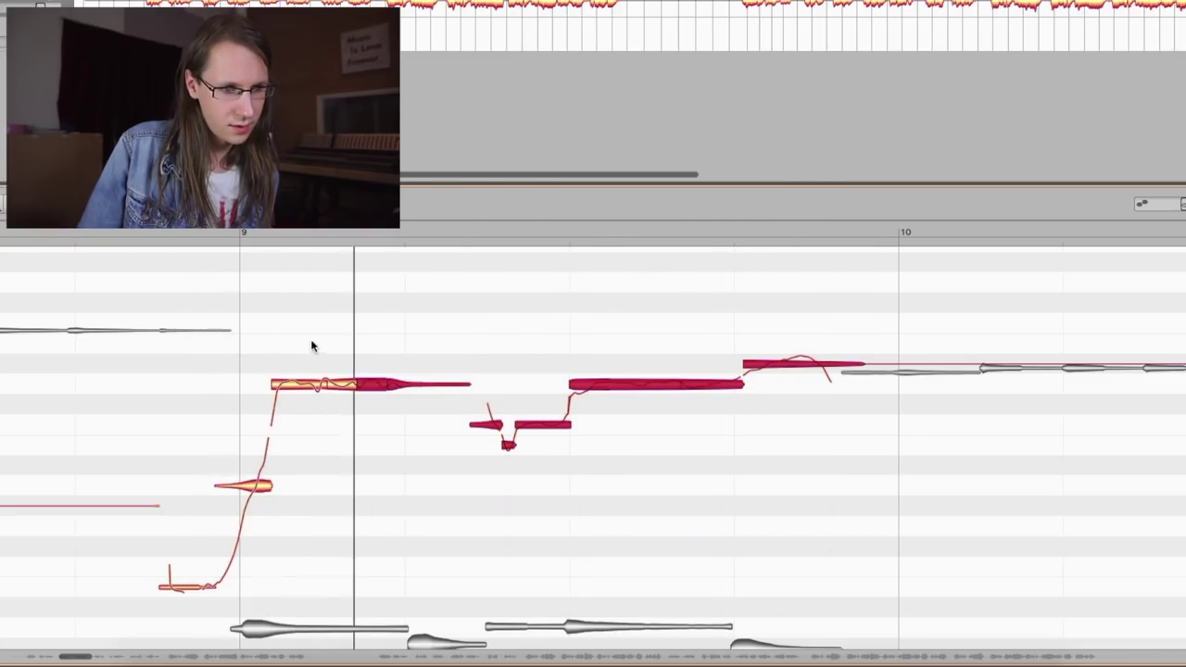
pyautogui.scroll(-3, 501, 321)
pyautogui.press('space')
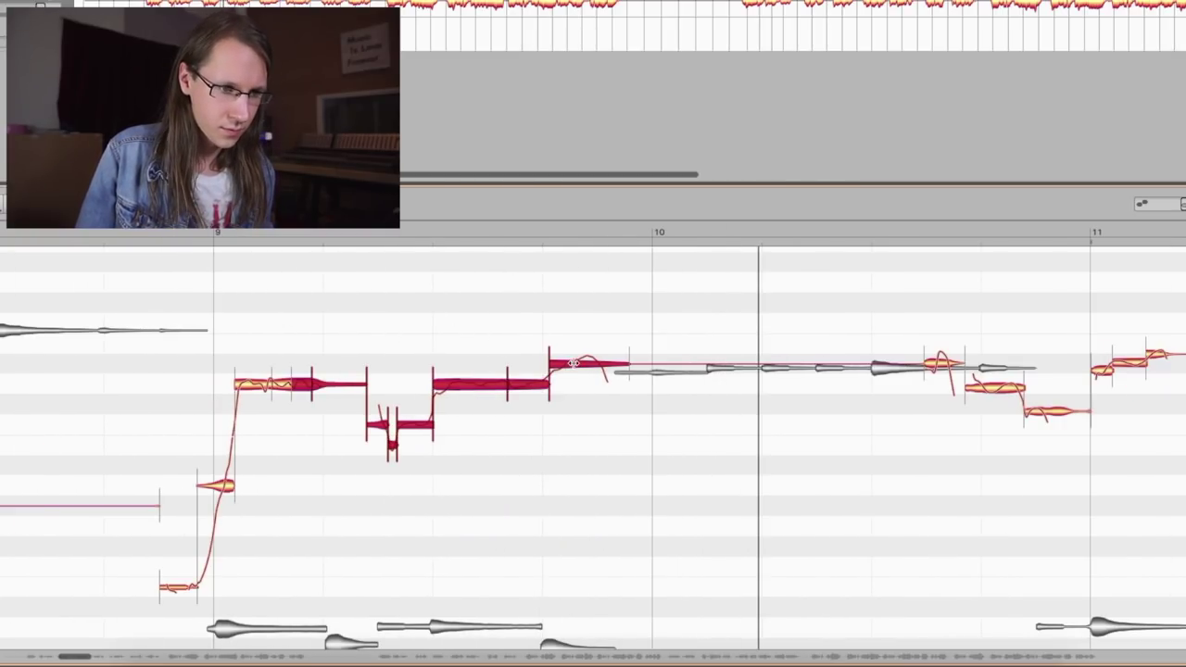
# Split the last high note before bar 10 into three pieces at its pitch changes.
pyautogui.doubleClick(565, 365)
pyautogui.doubleClick(594, 364)
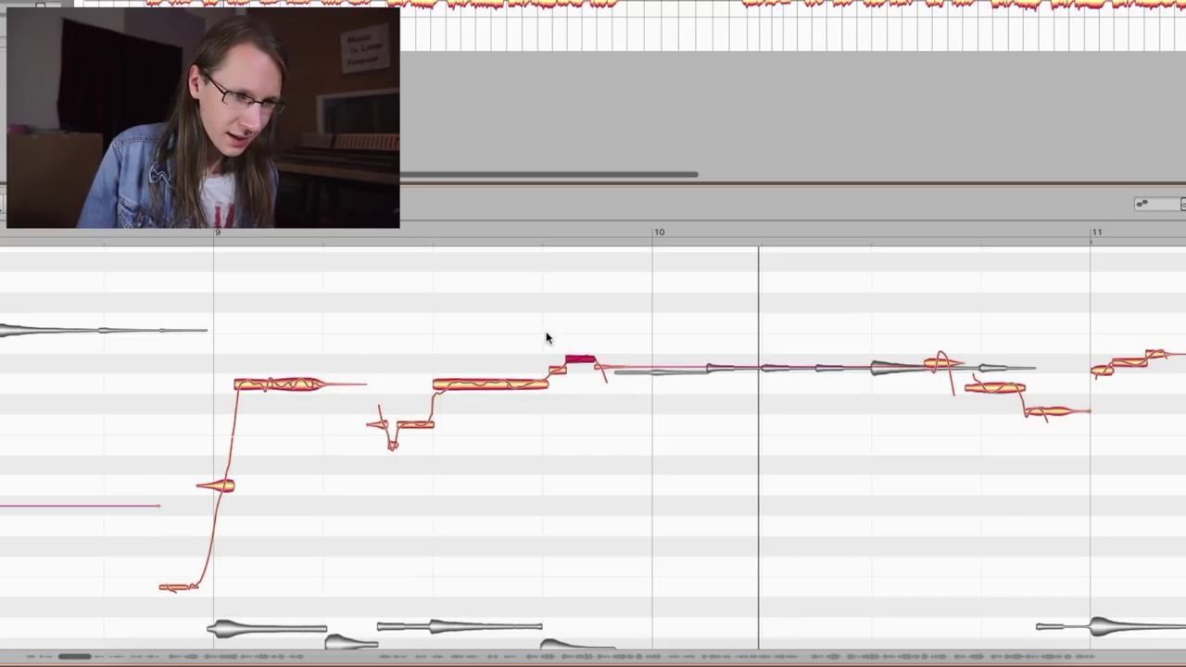
# Try a 100% pitch center on the split note pieces before bar 10, play them, and undo the correction.
pyautogui.moveTo(546, 333); pyautogui.dragTo(650, 392)
pyautogui.press('super+p')
pyautogui.click(704, 129)
pyautogui.click(749, 194)
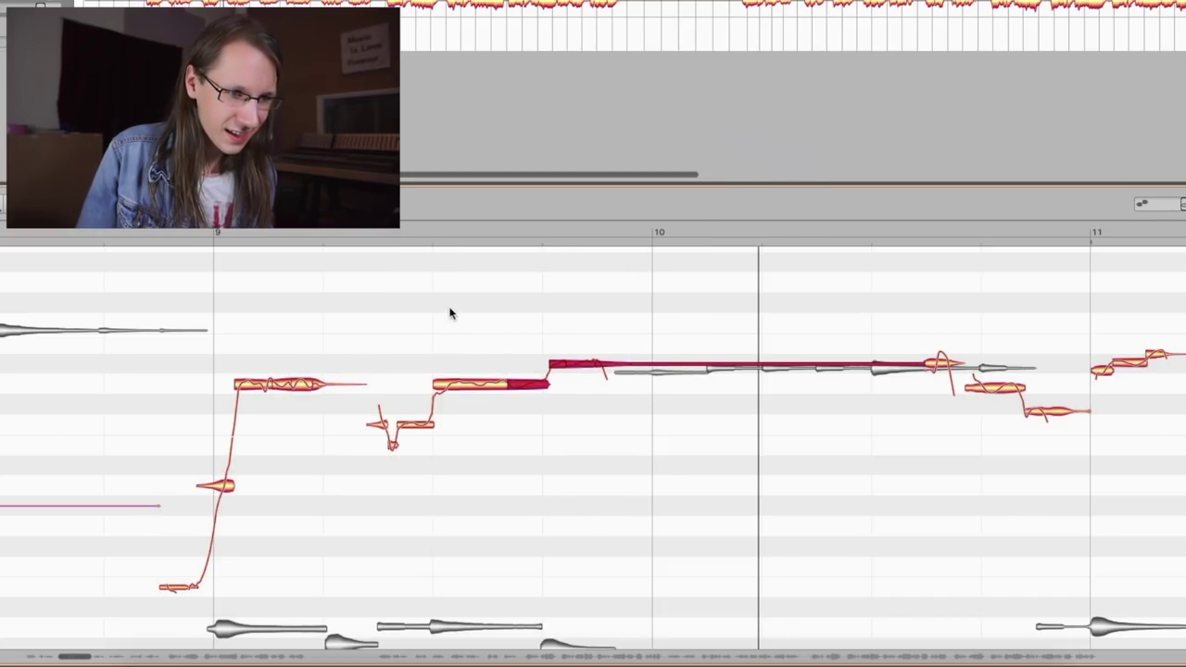
pyautogui.press('space')
pyautogui.click(652, 472)
pyautogui.press('space')
pyautogui.press('super+z')
pyautogui.press('space')
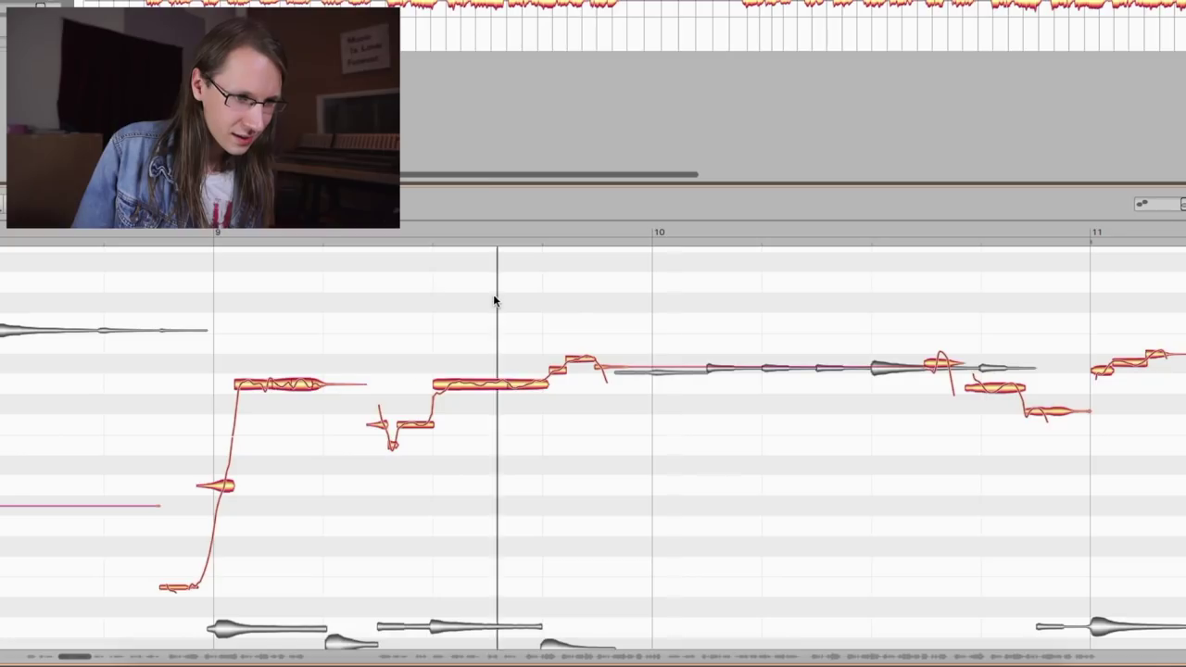
# Try the middle piece before bar 10 a semitone higher, restore its former pitch, and compare the playback.
pyautogui.press('space')
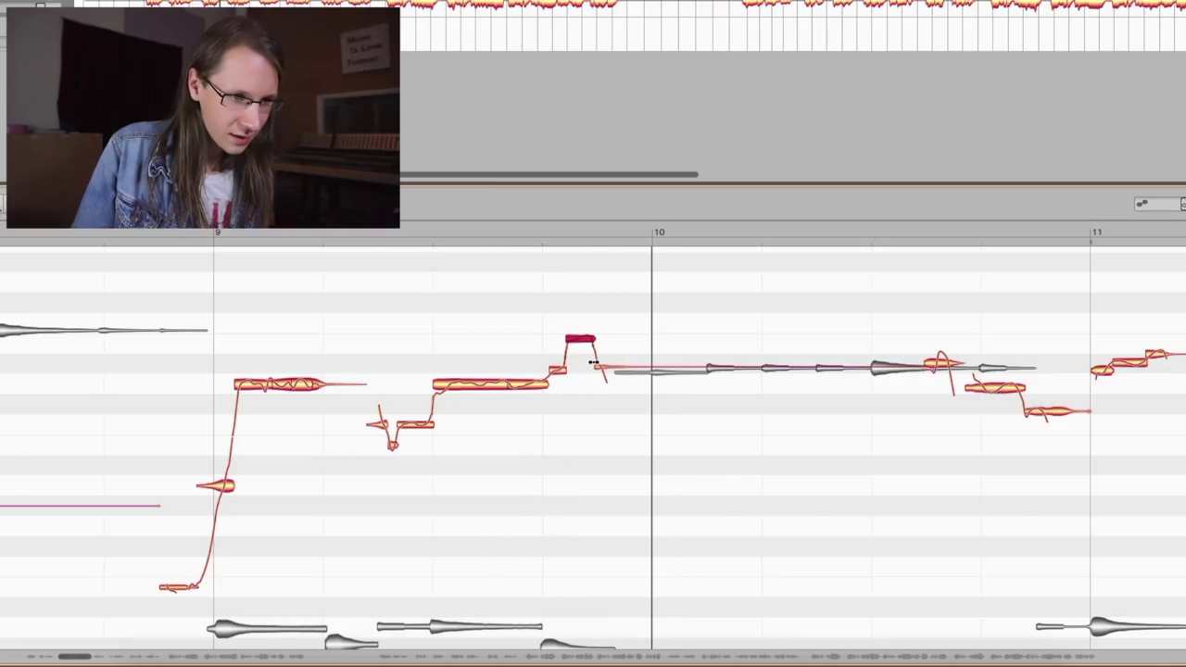
pyautogui.press('space')
pyautogui.press('Down')
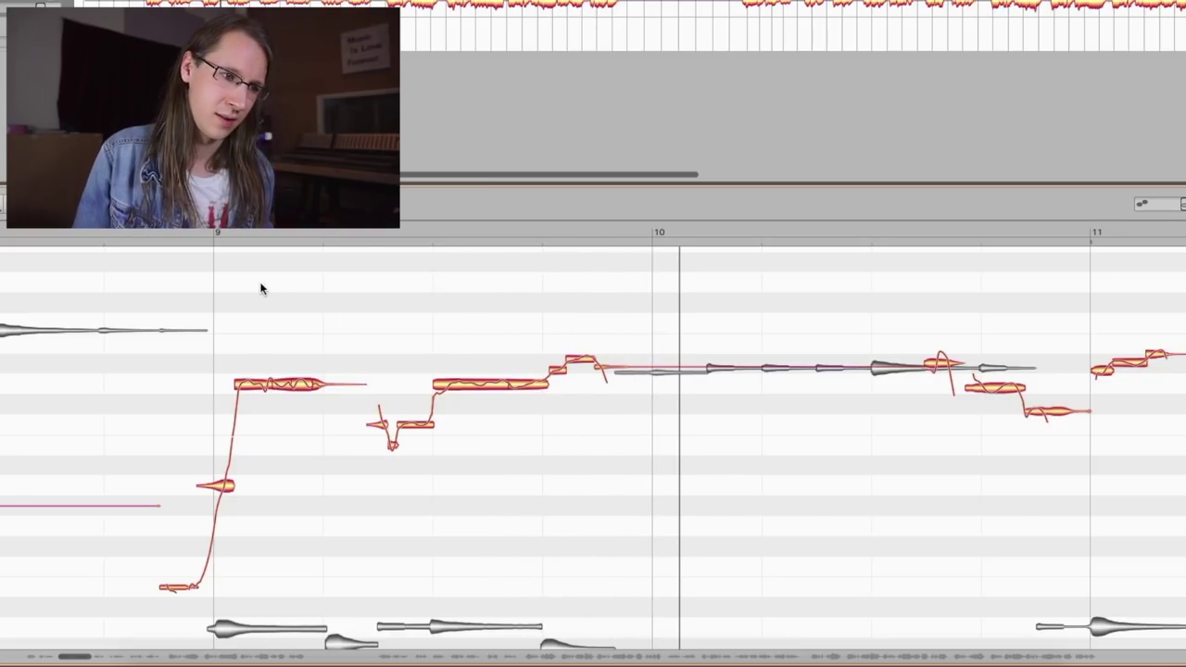
pyautogui.press('space')
pyautogui.press('space')
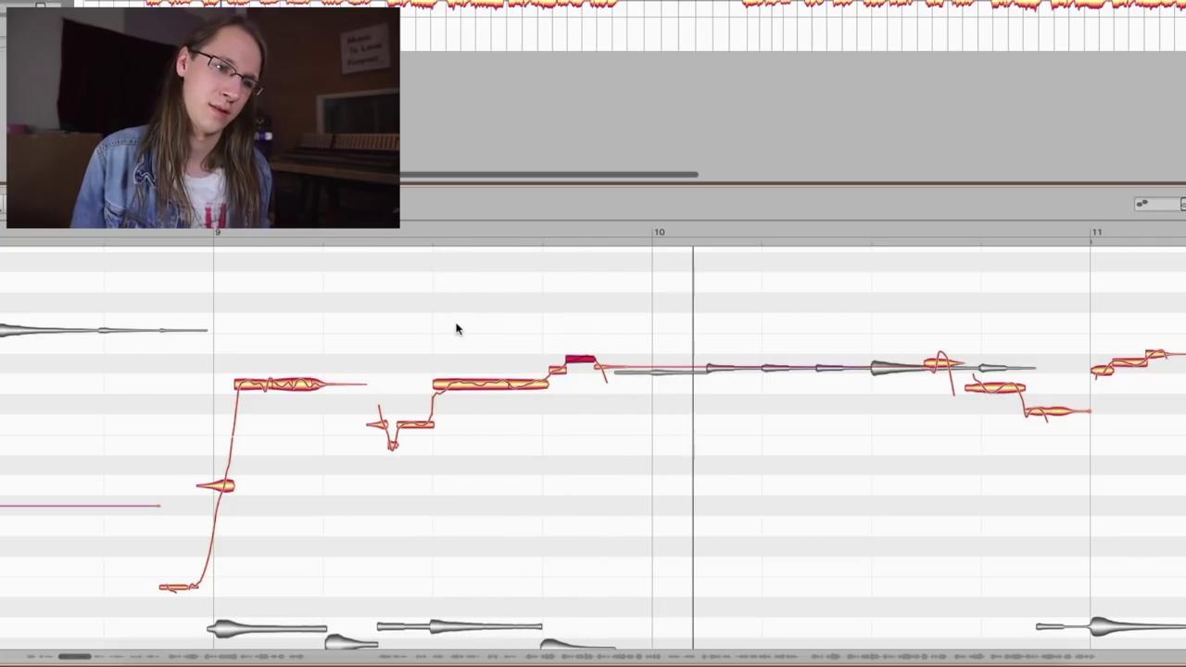
pyautogui.press('space')
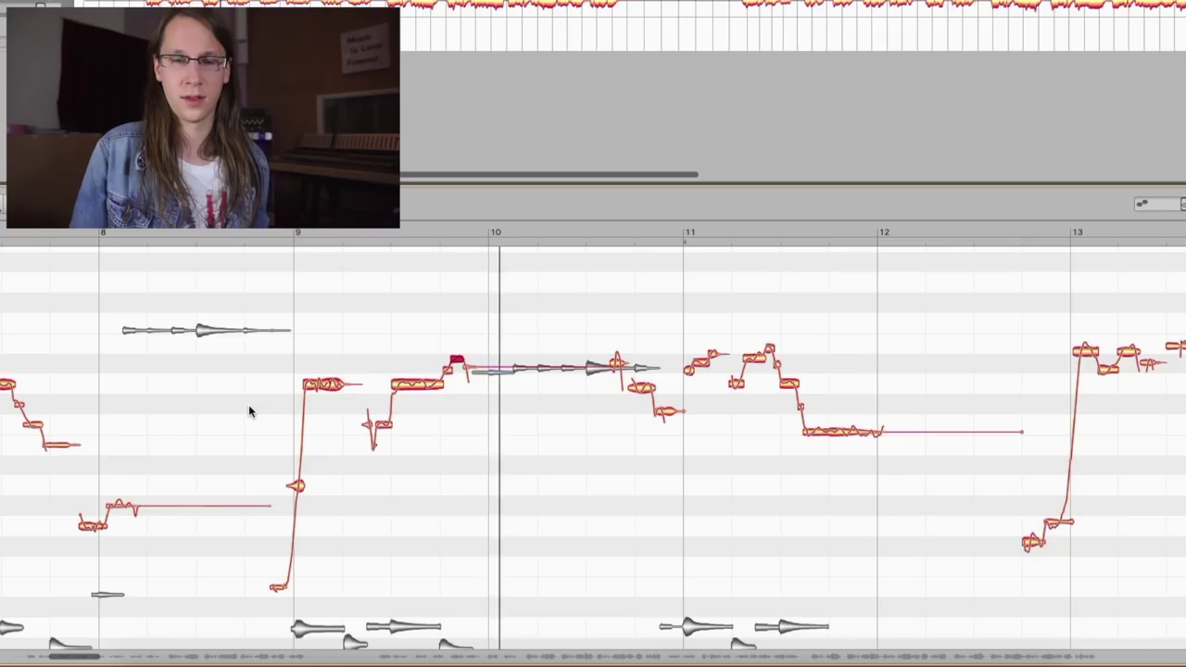
# Set the pitch center to 100% for the phrase from late bar 10 through bar 12 and play it back.
pyautogui.press('space')
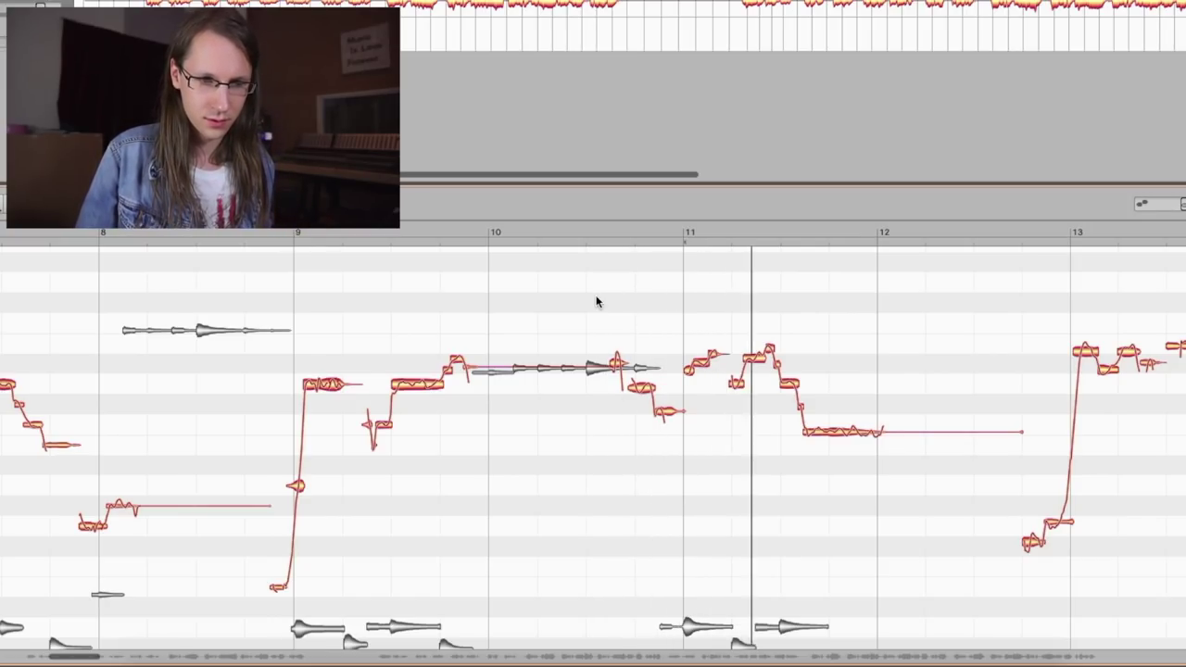
pyautogui.hscroll(4, 596, 301)
pyautogui.hscroll(-1, 595, 301)
pyautogui.press('space')
pyautogui.moveTo(454, 307); pyautogui.dragTo(763, 526)
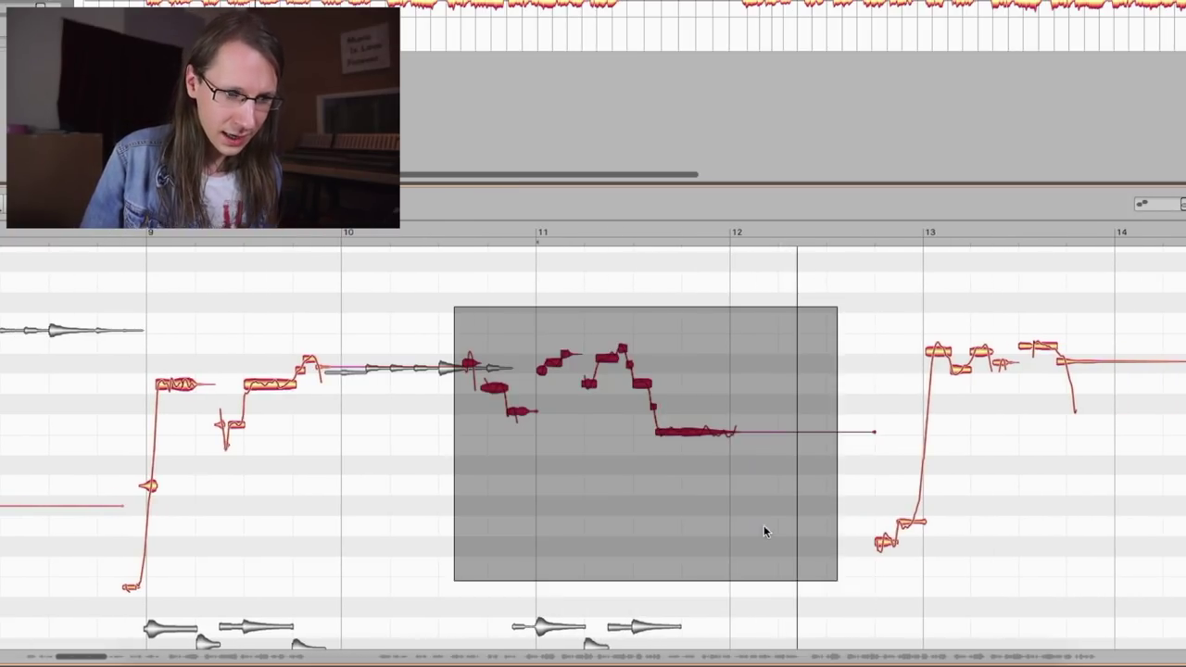
pyautogui.press('p')
pyautogui.moveTo(545, 130); pyautogui.dragTo(781, 151)
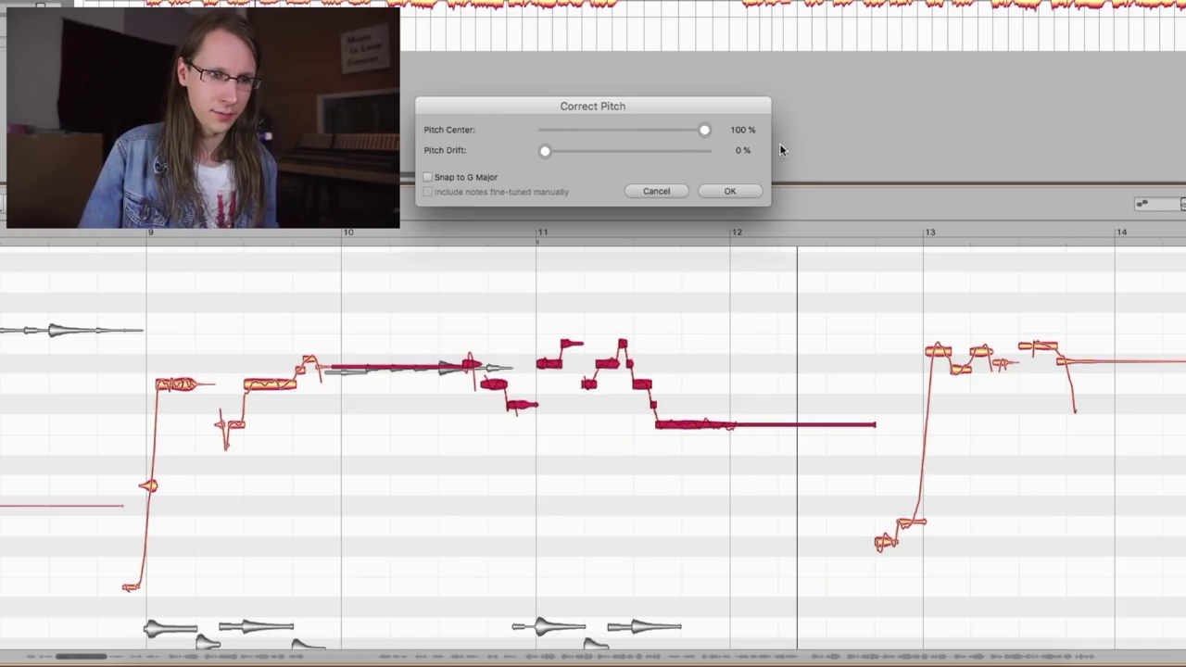
pyautogui.click(745, 197)
pyautogui.doubleClick(457, 281)
pyautogui.click(444, 292)
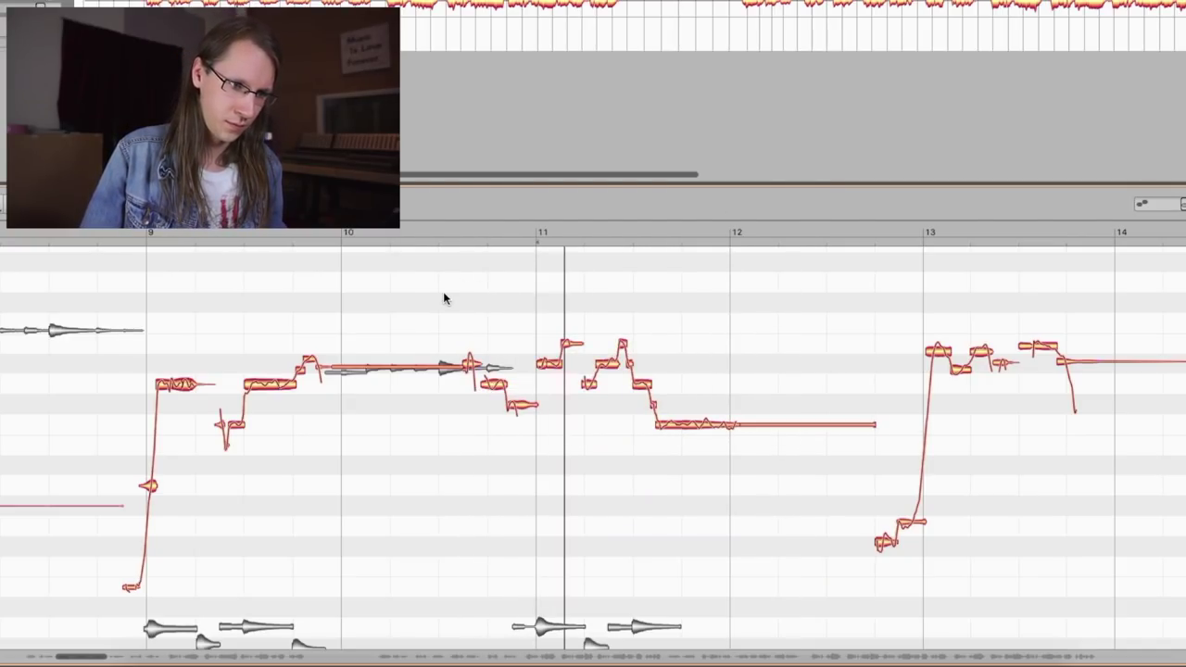
pyautogui.doubleClick(443, 293)
pyautogui.press('space')
# Split the second-to-last note before bar 11 into three pieces, align them at 100% pitch center, and play the result.
pyautogui.scroll(5, 493, 371)
pyautogui.click(555, 389)
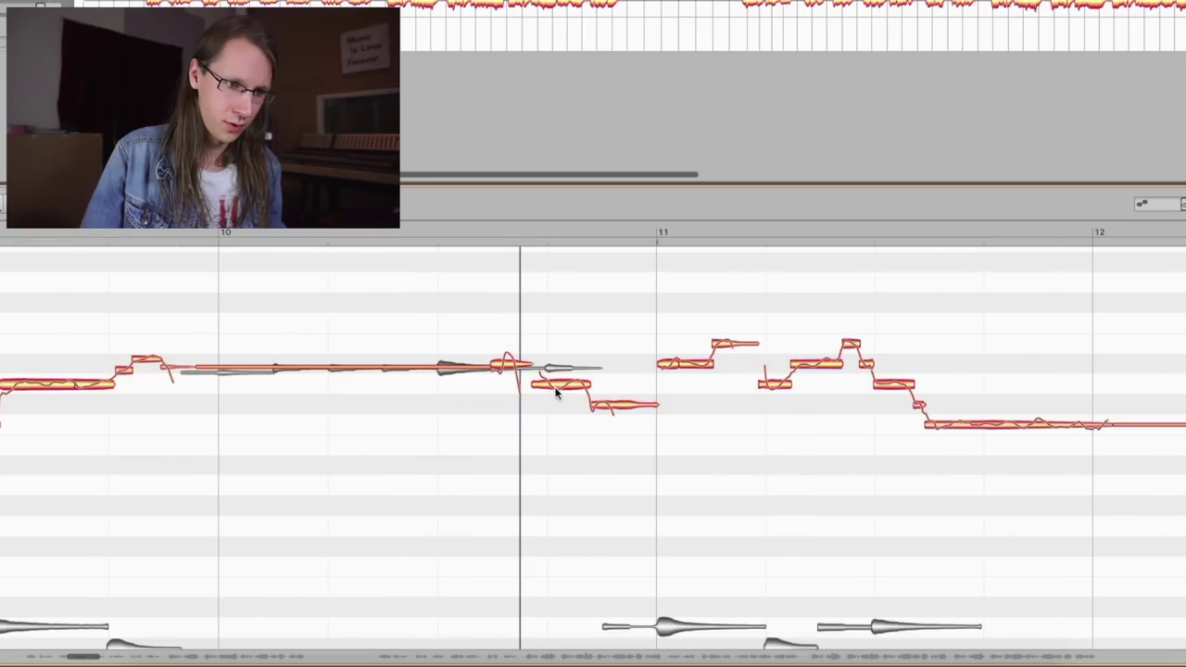
pyautogui.click(545, 382)
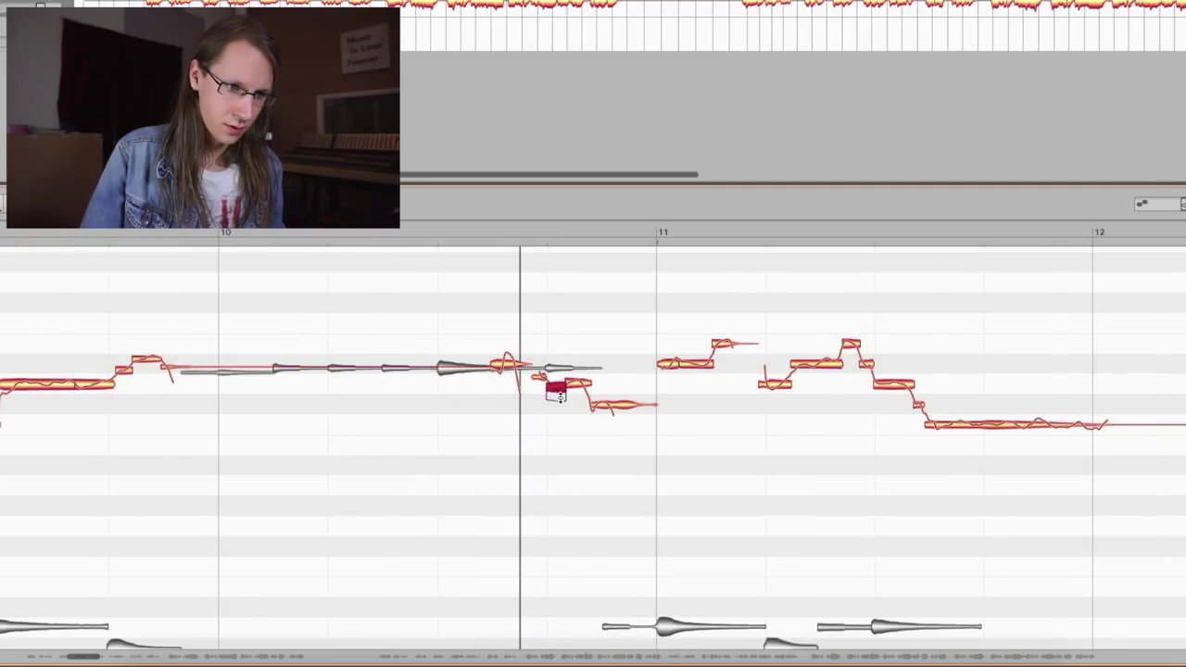
pyautogui.moveTo(515, 340); pyautogui.dragTo(622, 424)
pyautogui.press('super+p')
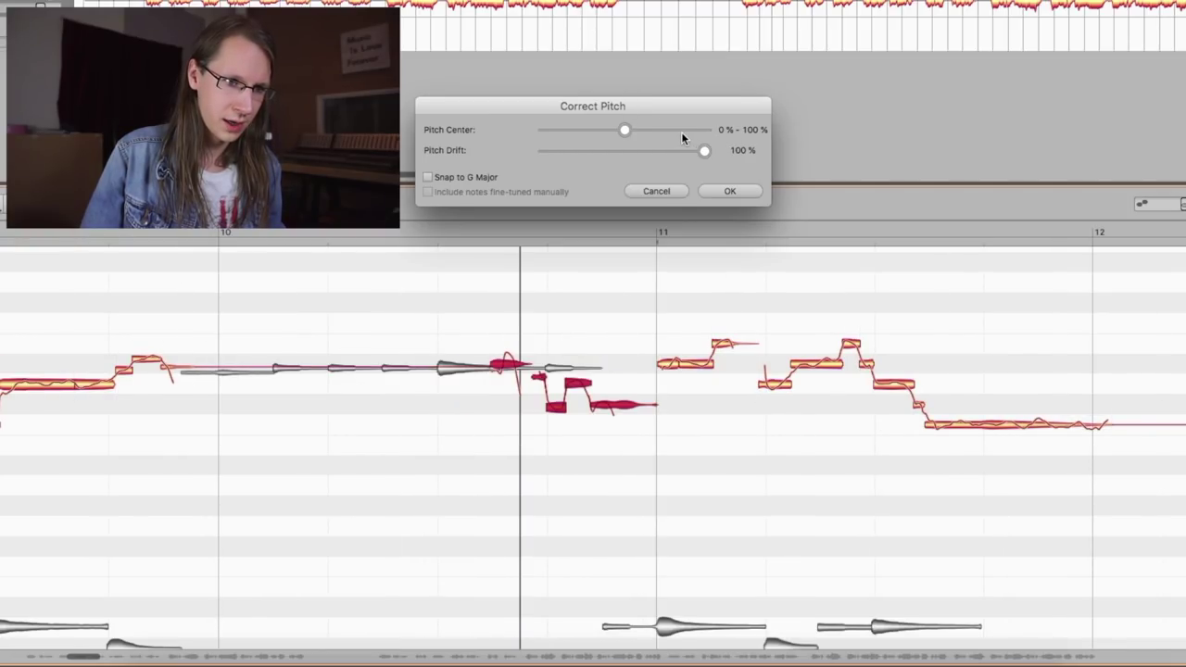
pyautogui.moveTo(681, 133); pyautogui.dragTo(734, 139)
pyautogui.click(718, 189)
pyautogui.doubleClick(498, 299)
pyautogui.click(451, 294)
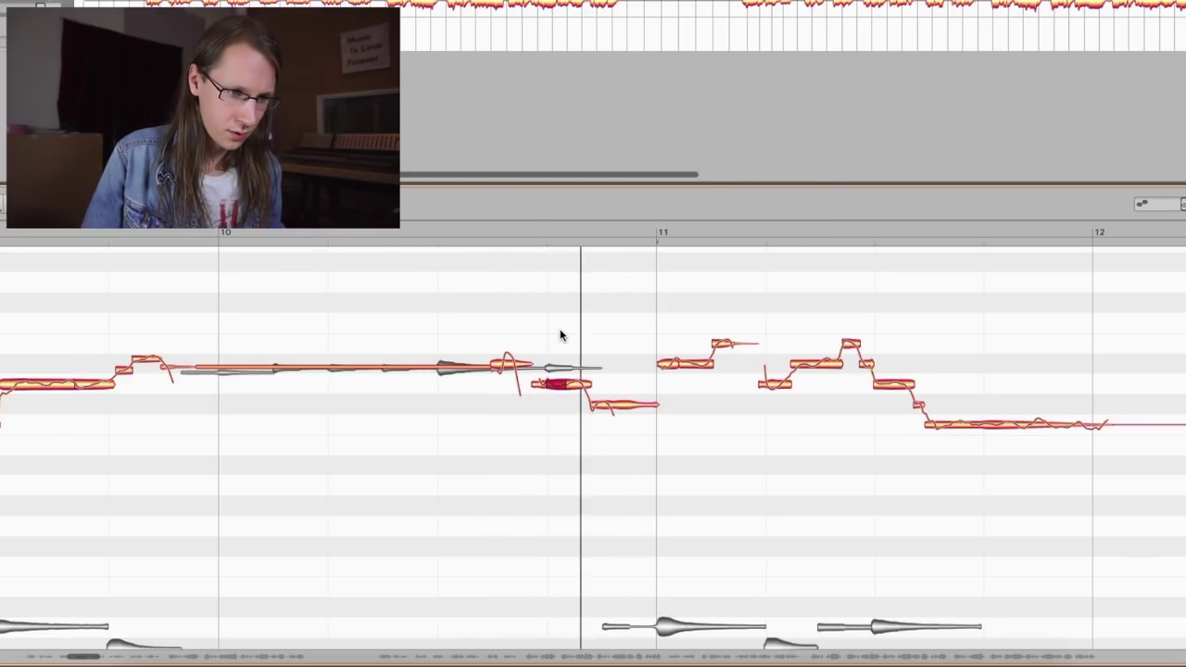
pyautogui.click(555, 384)
# Lower the last note before bar 11 by one semitone and play the phrase.
pyautogui.moveTo(619, 409); pyautogui.dragTo(620, 424)
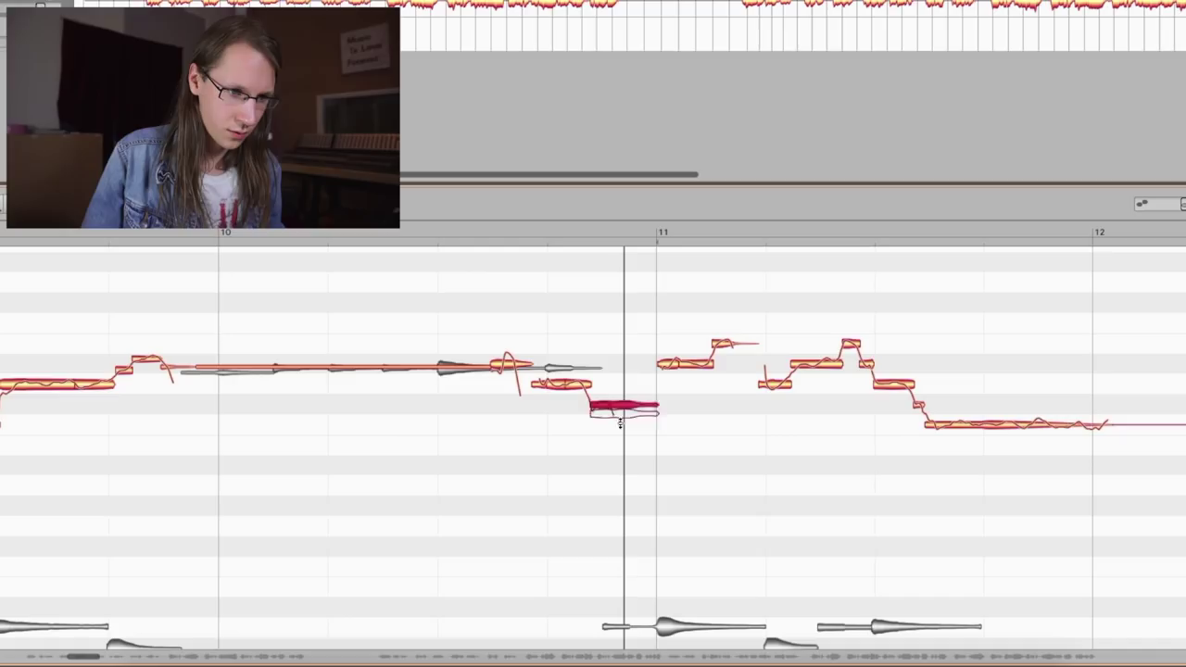
pyautogui.doubleClick(508, 302)
pyautogui.doubleClick(429, 286)
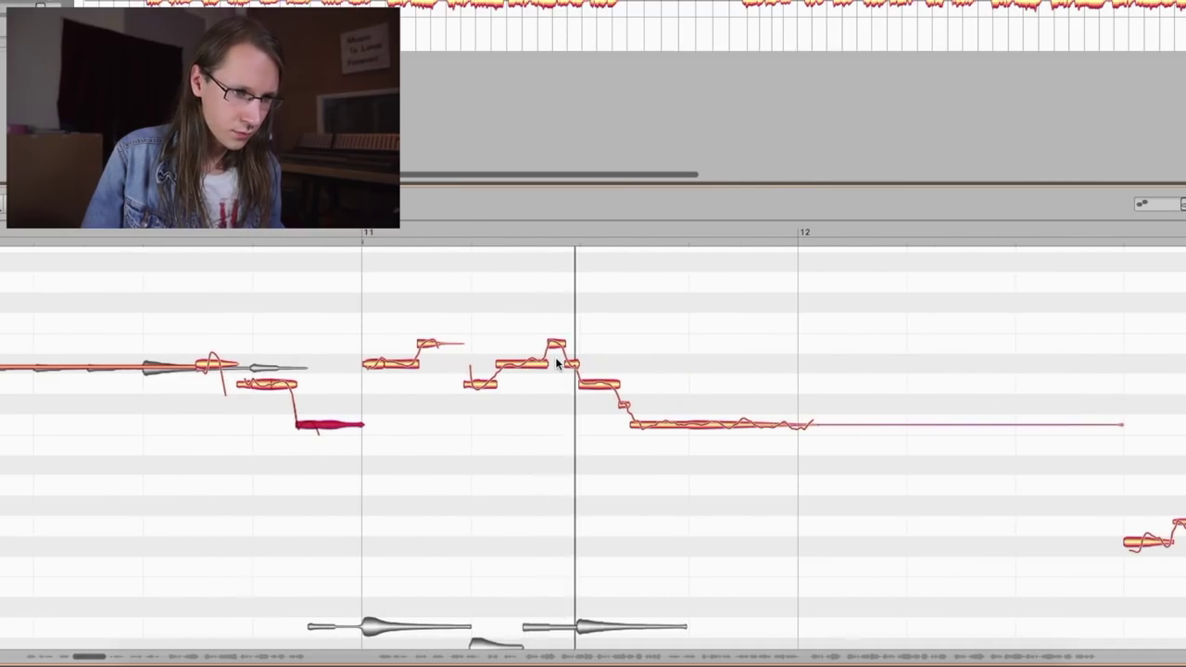
# Lower the short peak note in the middle of bar 11 by one semitone to match its neighbours, and play the phrase.
pyautogui.click(547, 342)
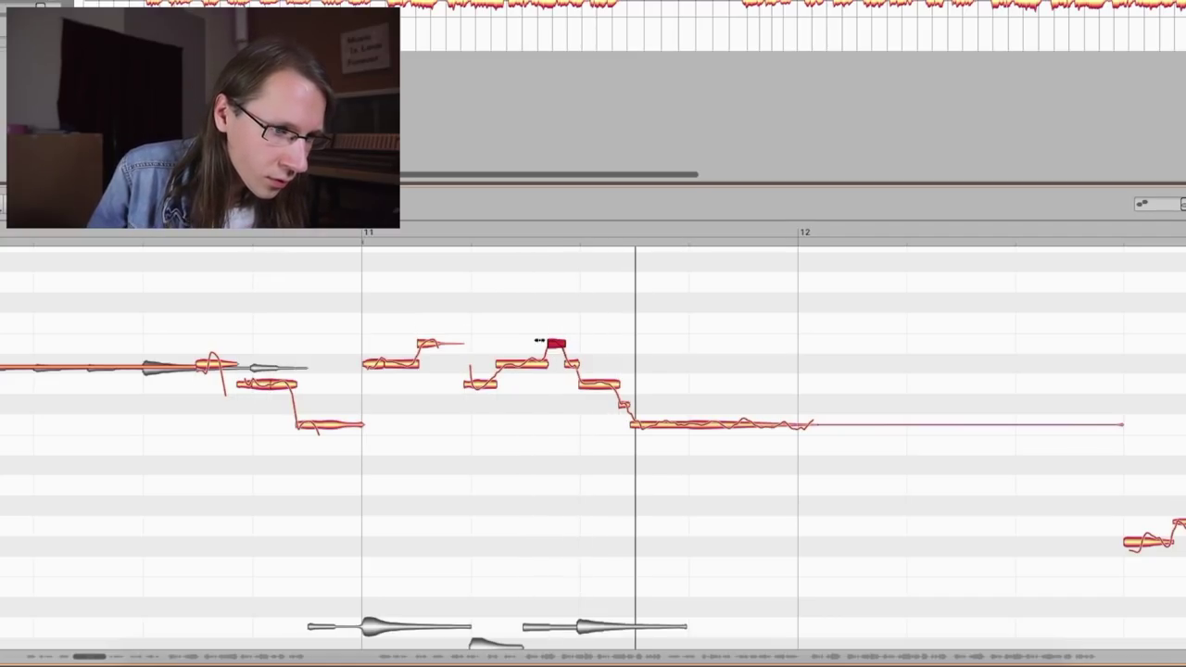
pyautogui.moveTo(552, 346); pyautogui.dragTo(558, 361)
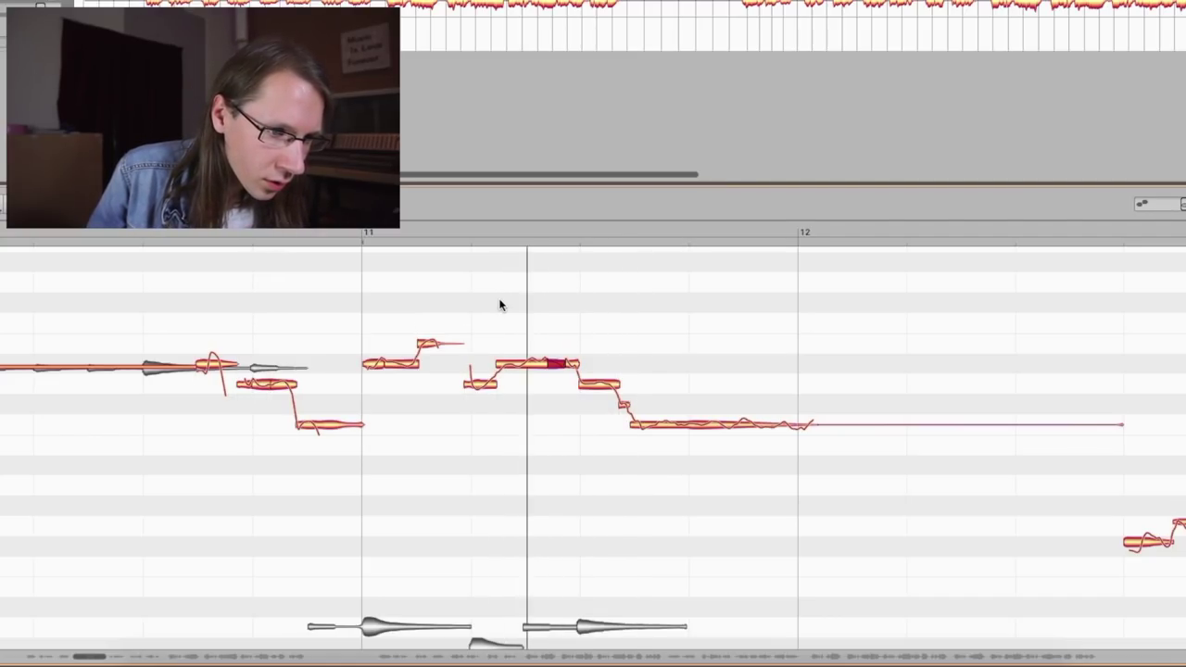
pyautogui.press('space')
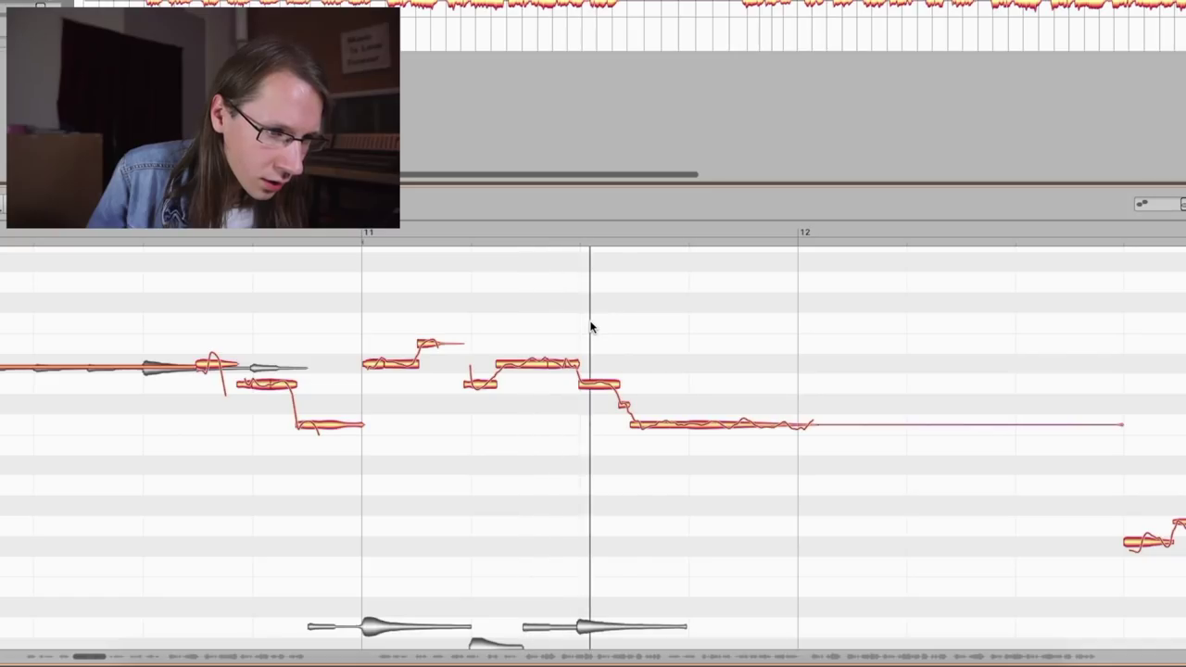
pyautogui.press('space')
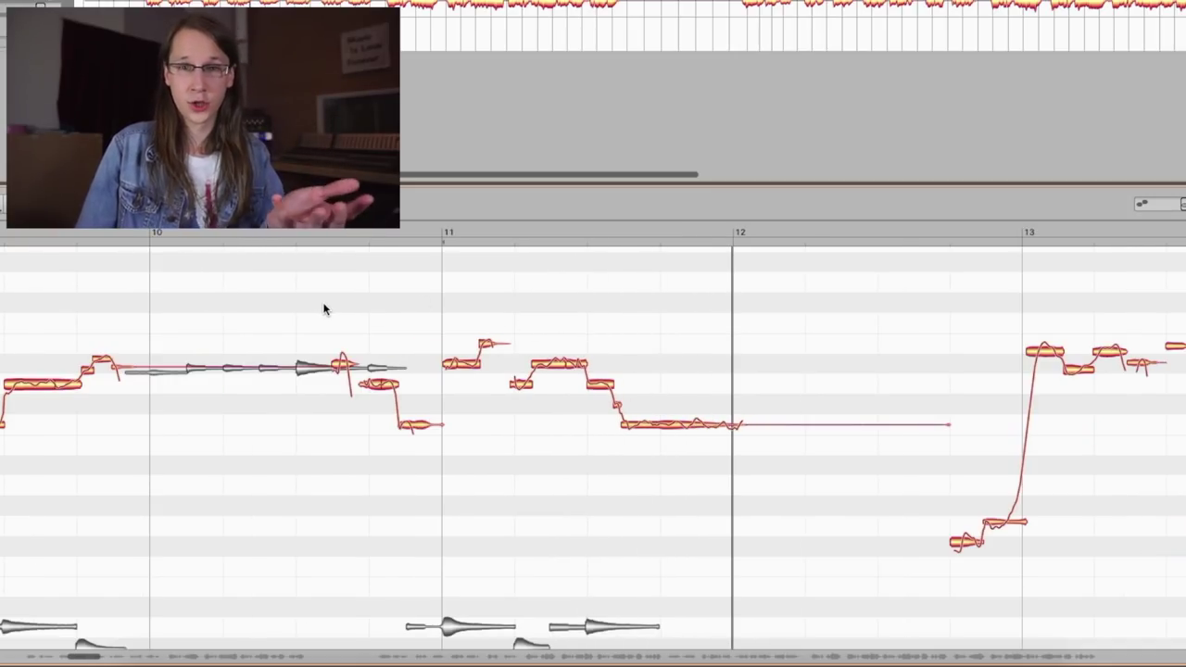
pyautogui.doubleClick(315, 293)
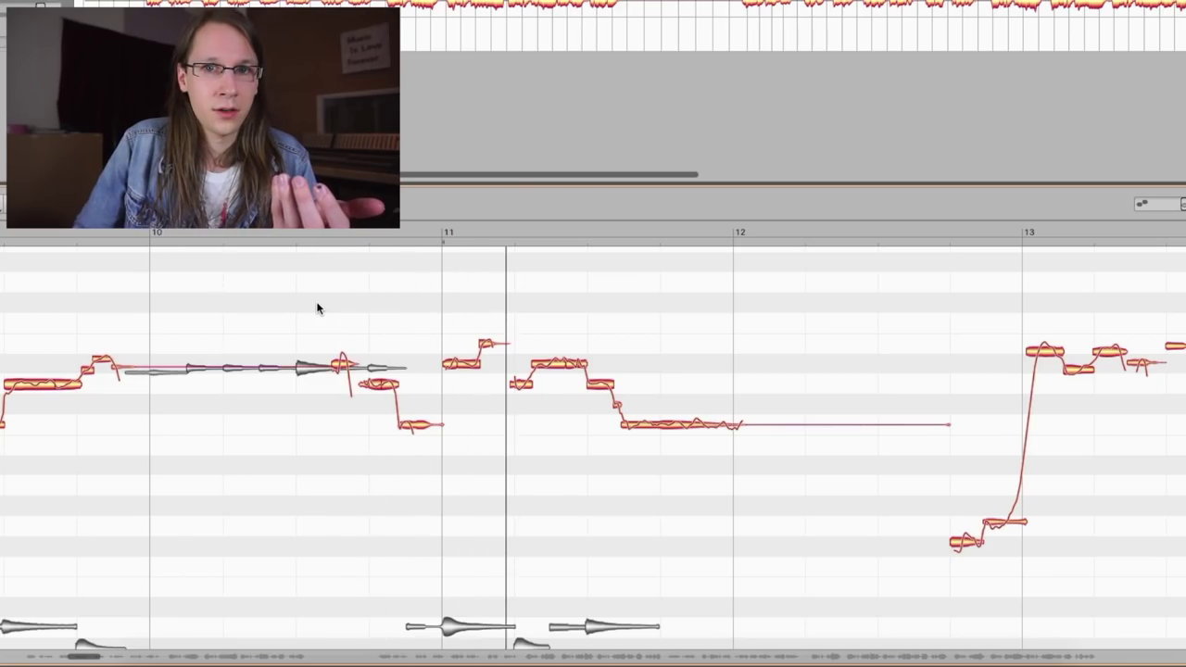
pyautogui.press('space')
pyautogui.moveTo(713, 330); pyautogui.dragTo(345, 440)
pyautogui.rightClick(546, 358)
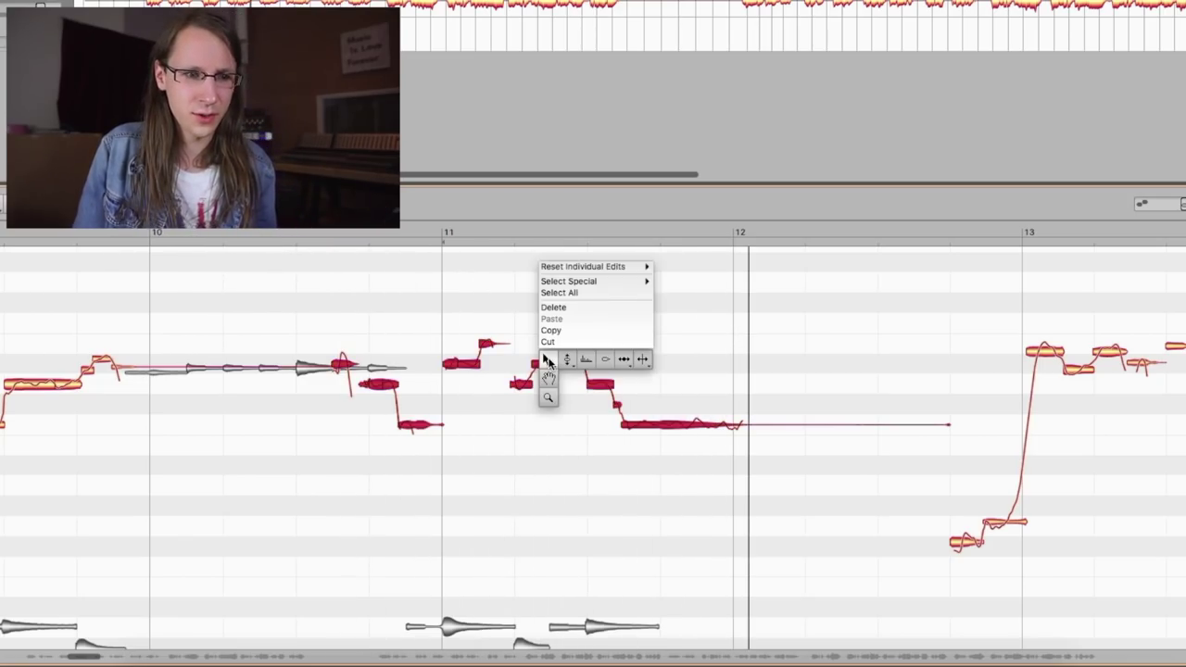
pyautogui.moveTo(590, 265)
pyautogui.click(677, 266)
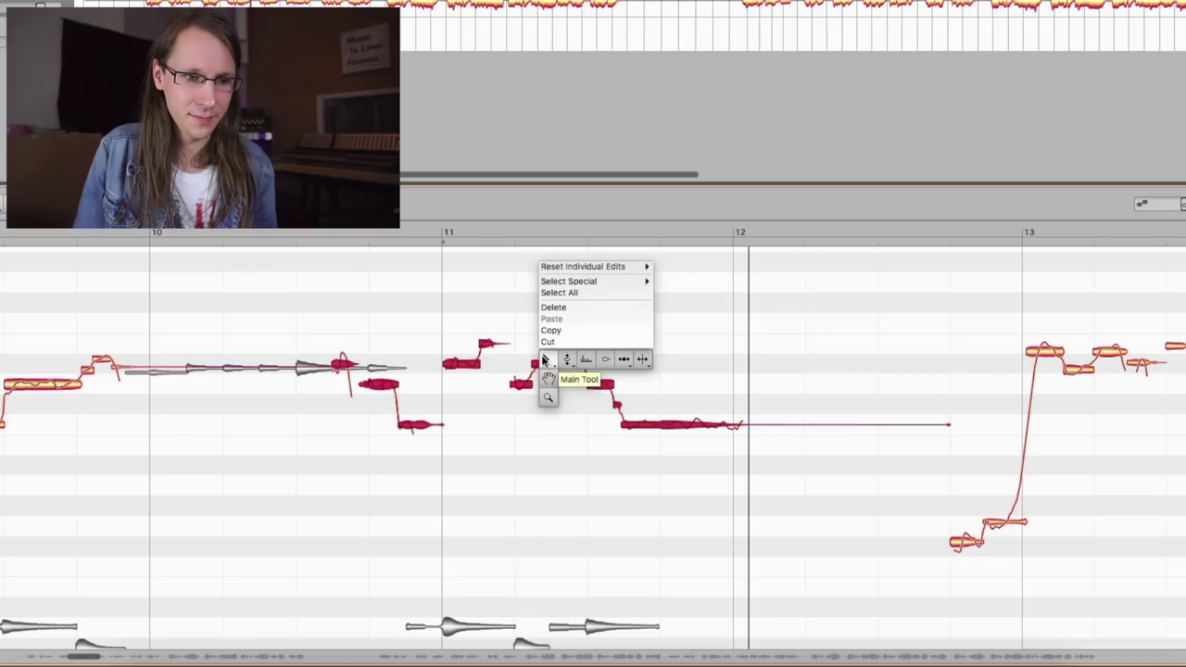
# Play the vocal phrase that begins in bar 21 to review its tuning.
pyautogui.press('space')
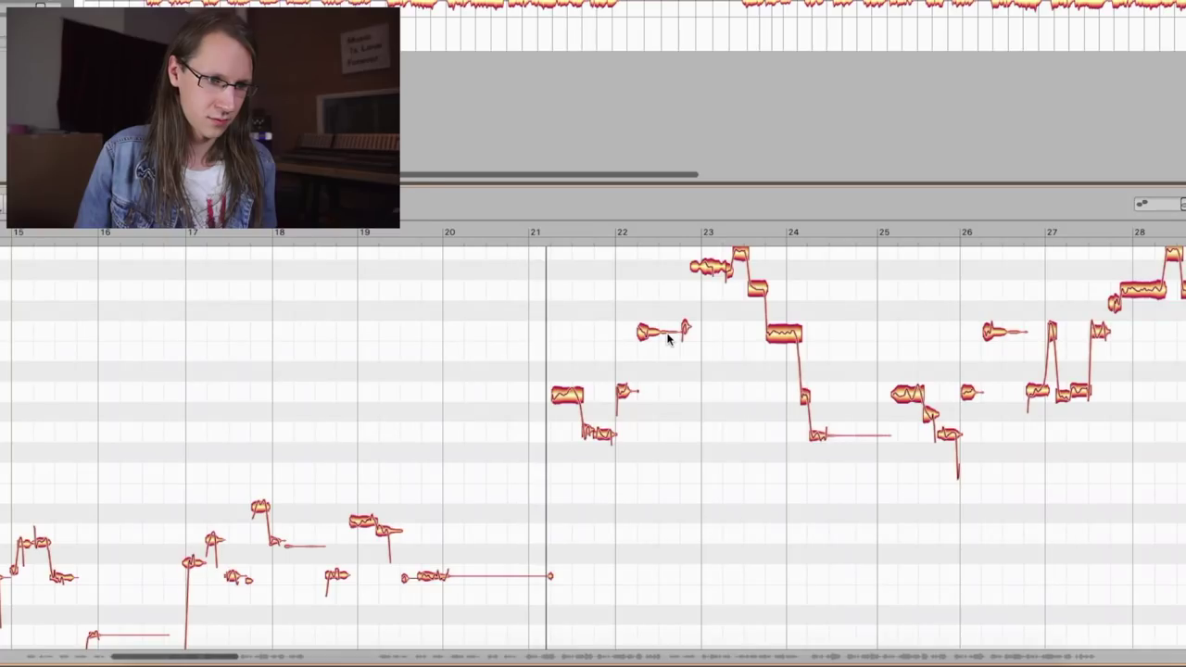
pyautogui.hscroll(2, 670, 339)
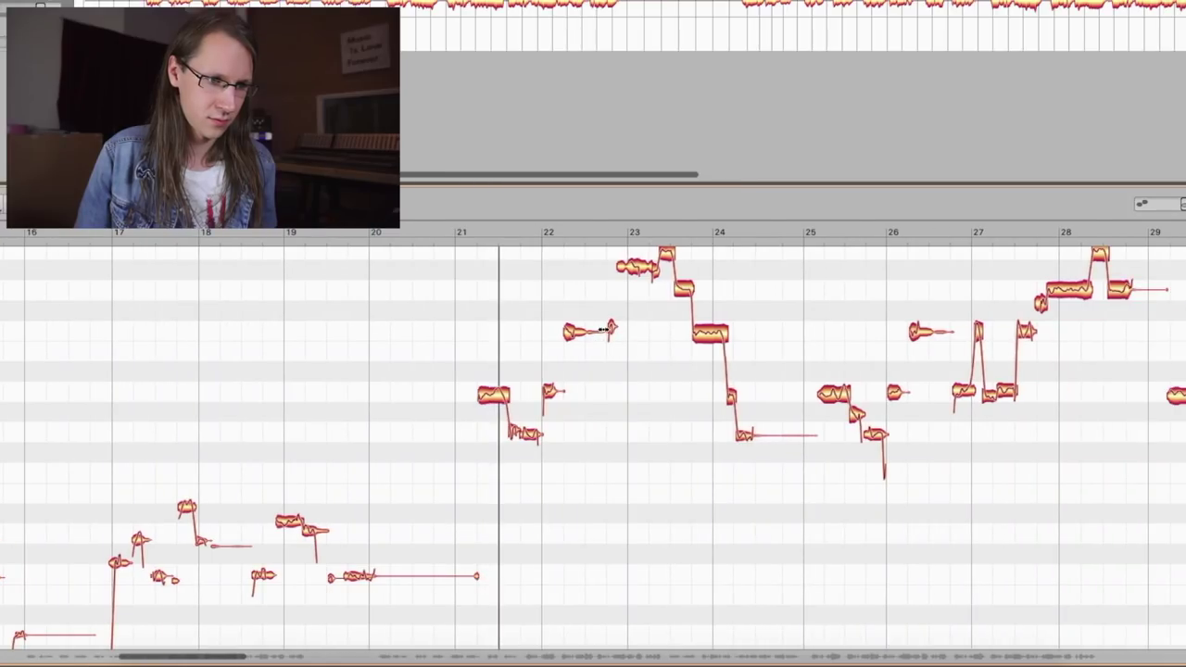
pyautogui.scroll(3, 617, 336)
pyautogui.scroll(1, 618, 336)
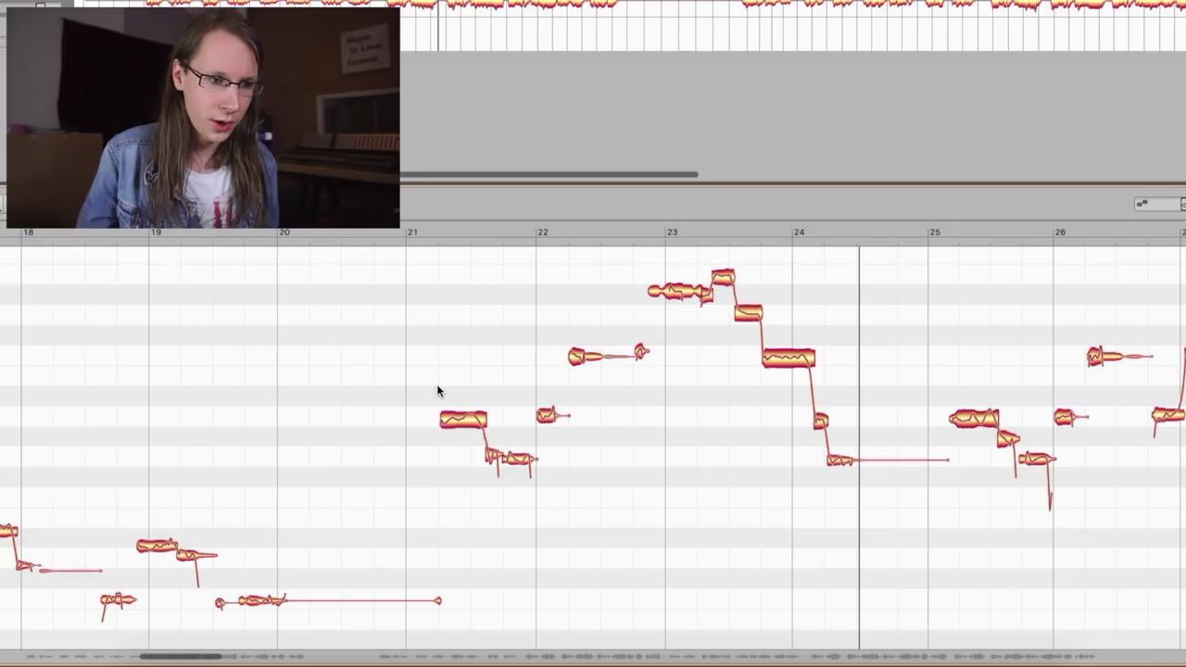
pyautogui.doubleClick(437, 386)
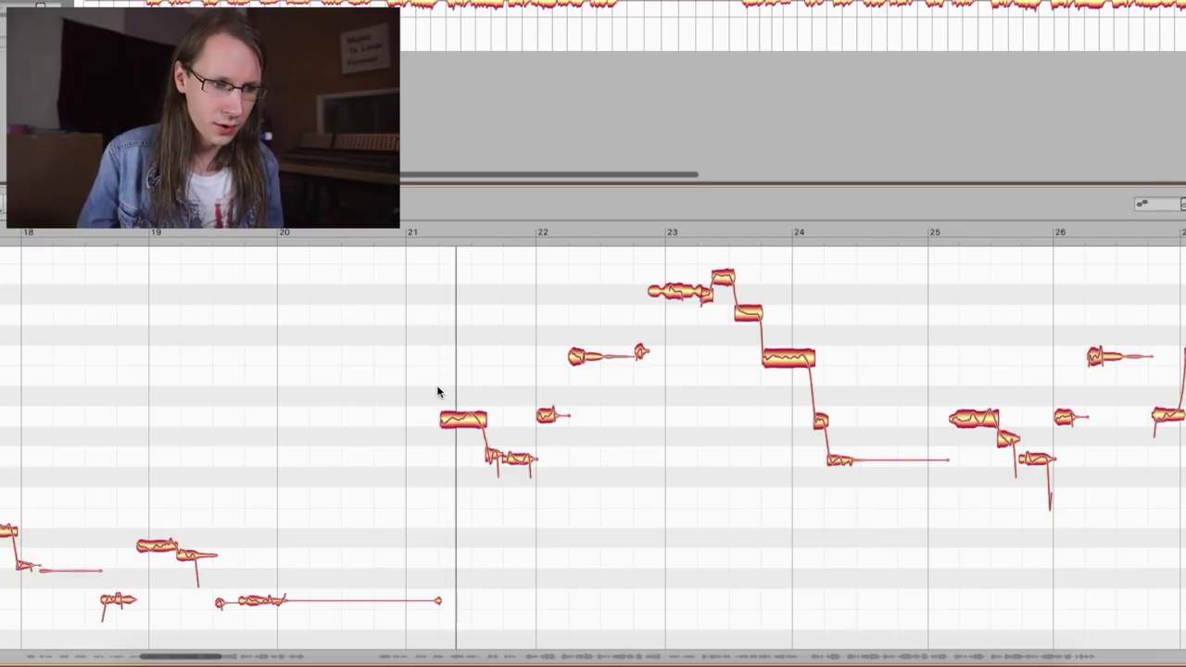
# Play the start of the phrase in bar 21 and split its first note near the end, where the pitch starts falling.
pyautogui.scroll(5, 453, 389)
pyautogui.press('space')
pyautogui.hscroll(-2, 466, 393)
pyautogui.press('F6')
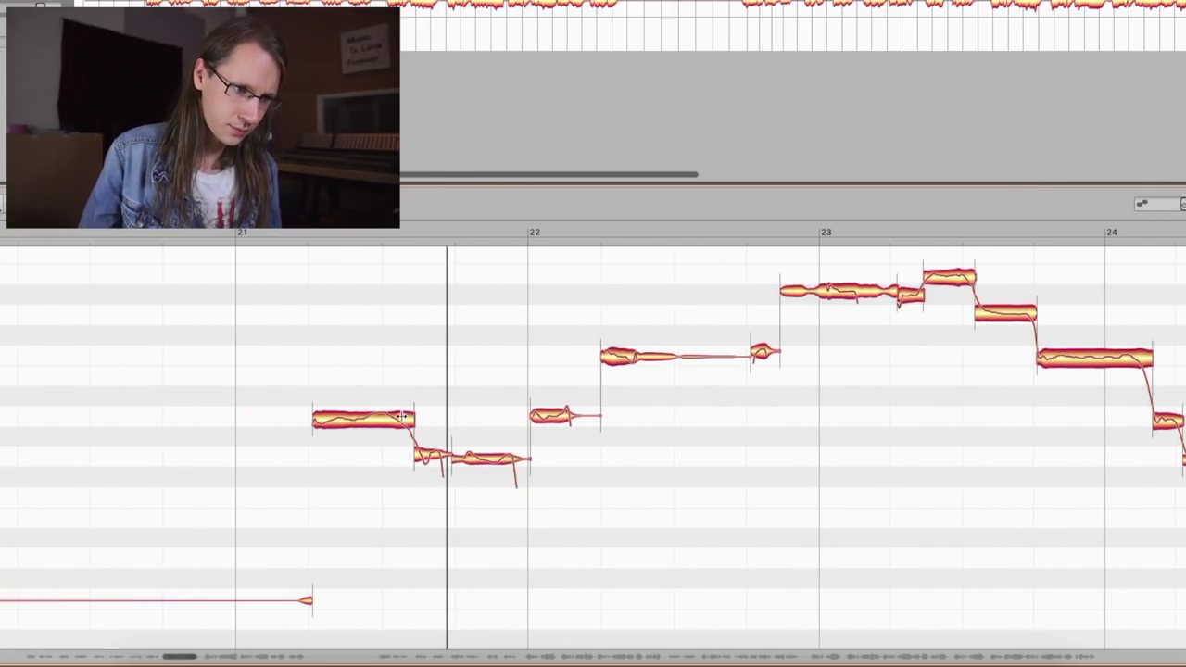
pyautogui.doubleClick(398, 419)
# Correct the pitch center and pitch drift of all the bar 21 notes, including the short split-off piece.
pyautogui.moveTo(336, 387); pyautogui.dragTo(484, 495)
pyautogui.press('super+p')
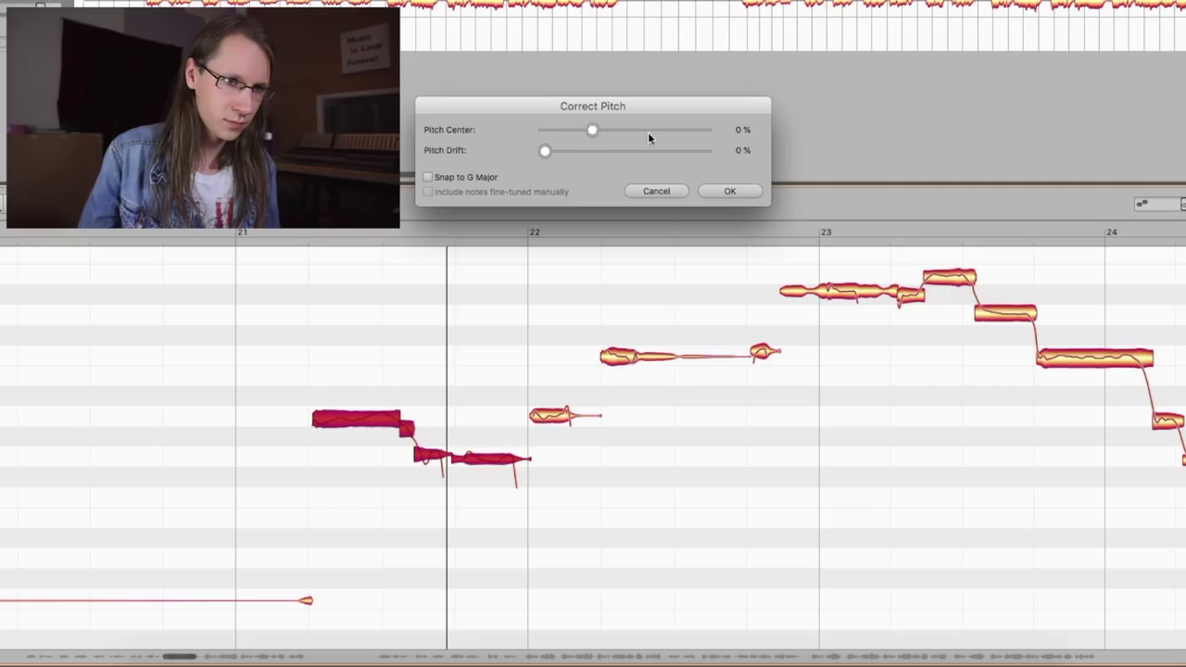
pyautogui.moveTo(677, 150); pyautogui.dragTo(711, 150)
pyautogui.click(729, 191)
pyautogui.click(321, 351)
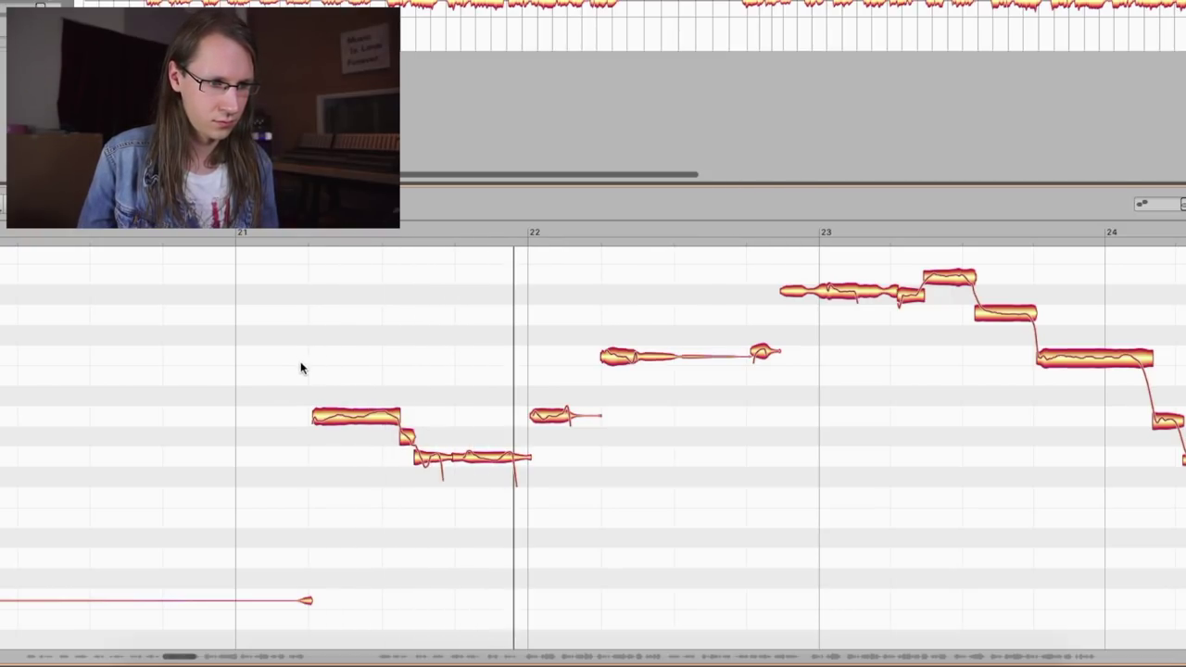
# Play the corrected bar 21 phrase and examine the short piece split off the end of its first note.
pyautogui.press('space')
pyautogui.scroll(5, 319, 375)
pyautogui.hscroll(-4, 332, 379)
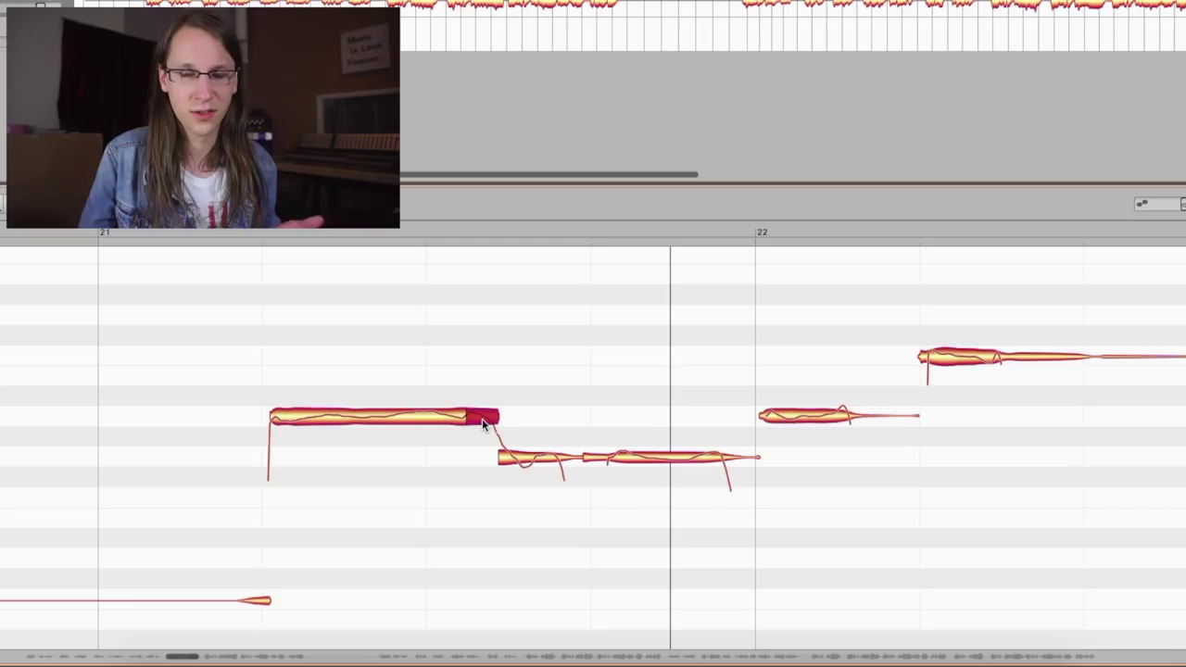
pyautogui.press('space')
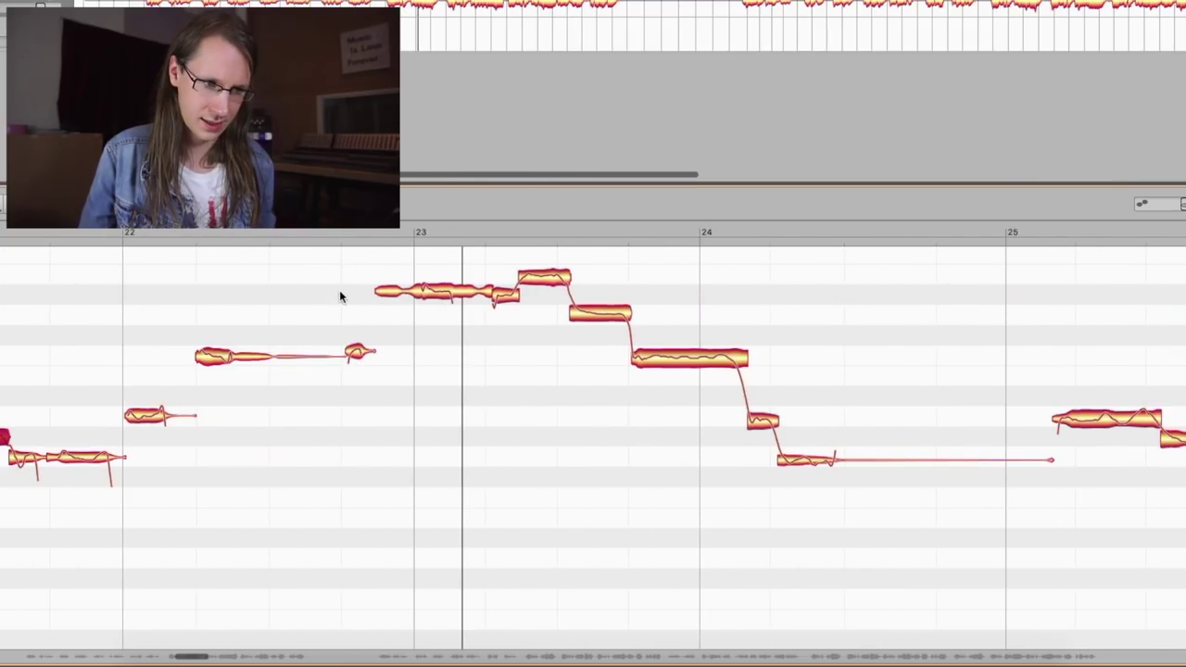
# Correct the notes from the short one at the end of bar 22 through bar 24 to 100% pitch center and 100% pitch drift.
pyautogui.scroll(1, 367, 284)
pyautogui.moveTo(363, 281); pyautogui.dragTo(973, 532)
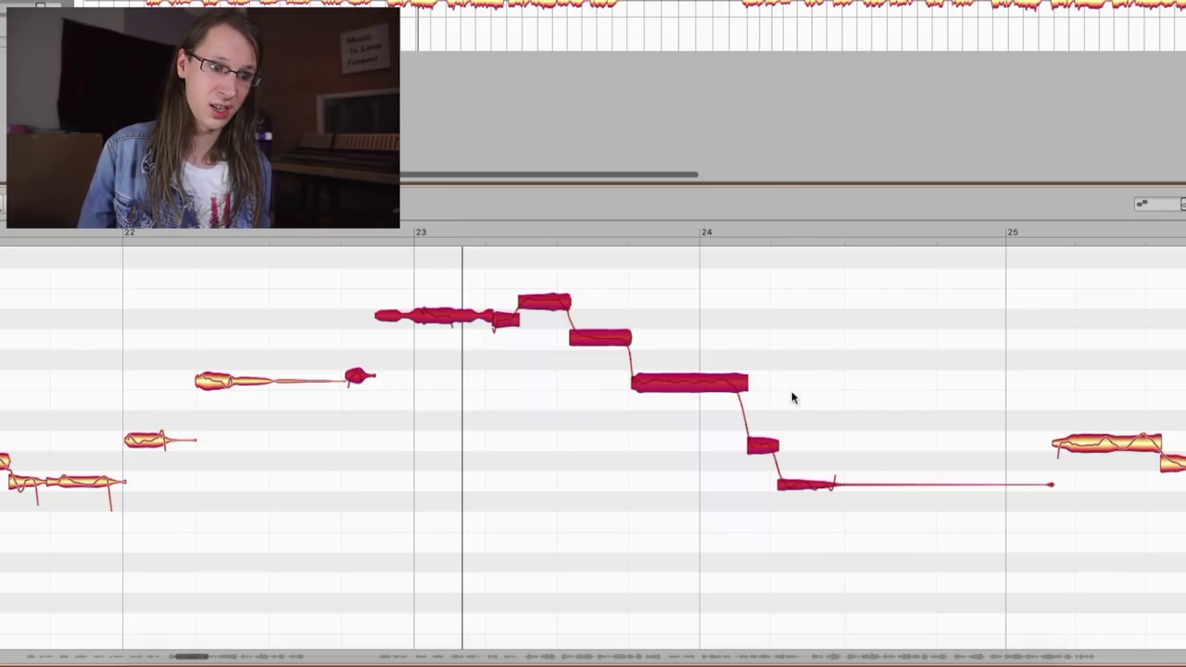
pyautogui.moveTo(545, 130); pyautogui.dragTo(704, 130)
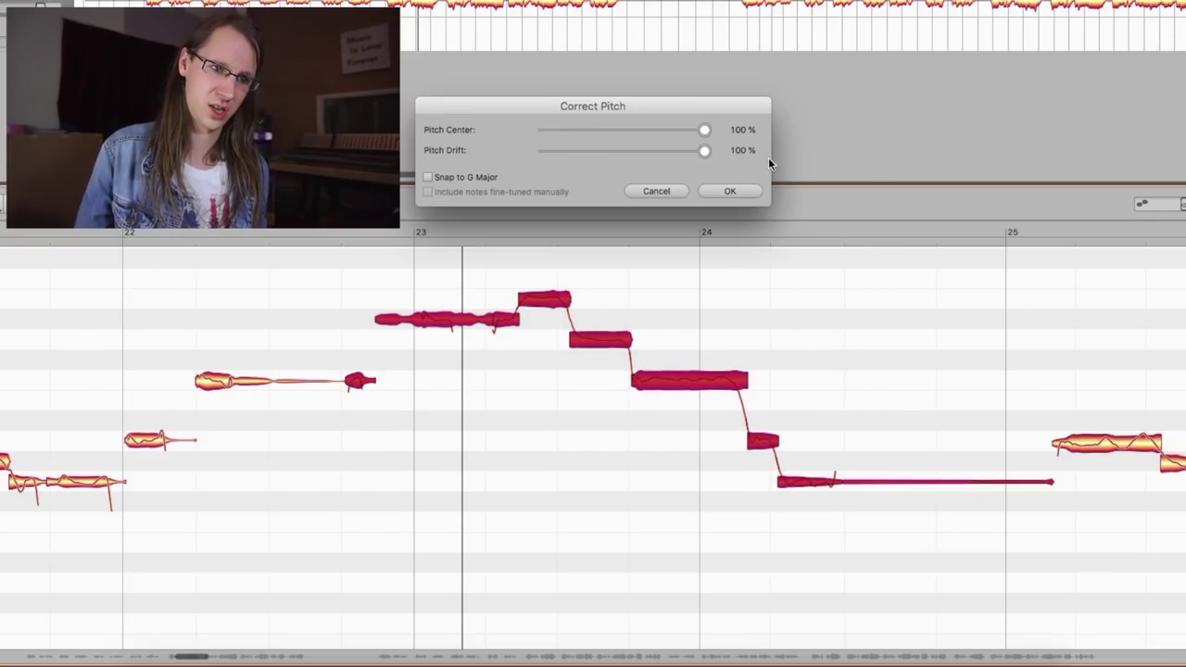
pyautogui.click(730, 191)
pyautogui.click(294, 283)
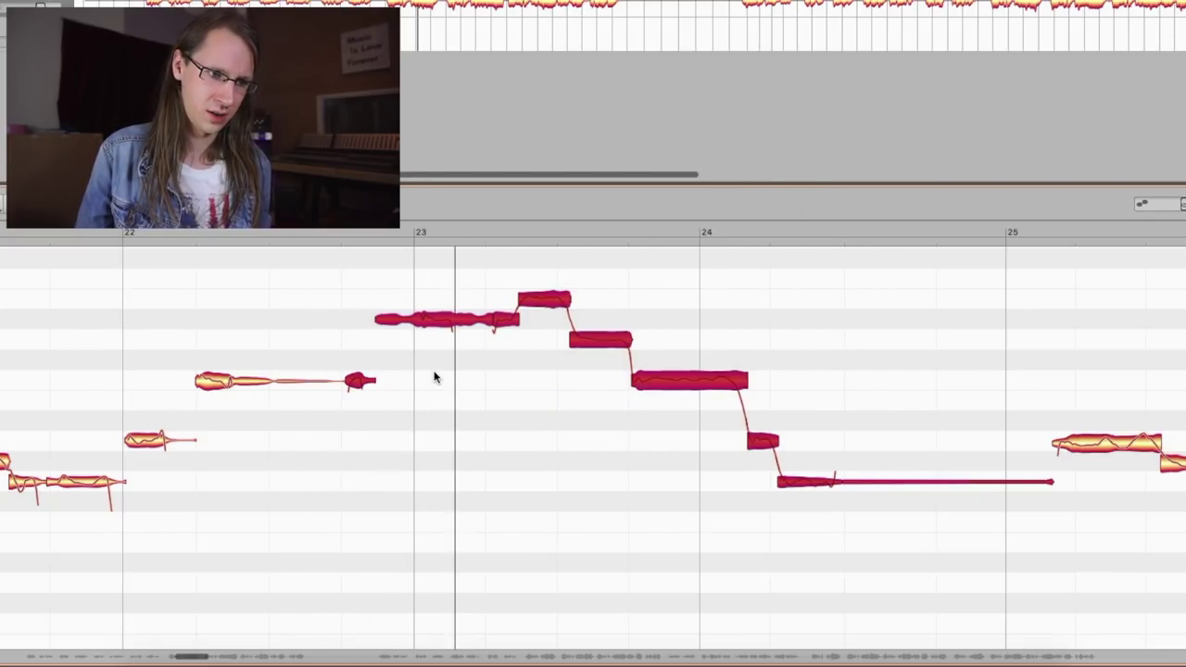
# Raise the long note that leads into bar 23 by one semitone and play the phrase.
pyautogui.click(435, 377)
pyautogui.moveTo(443, 322); pyautogui.dragTo(445, 302)
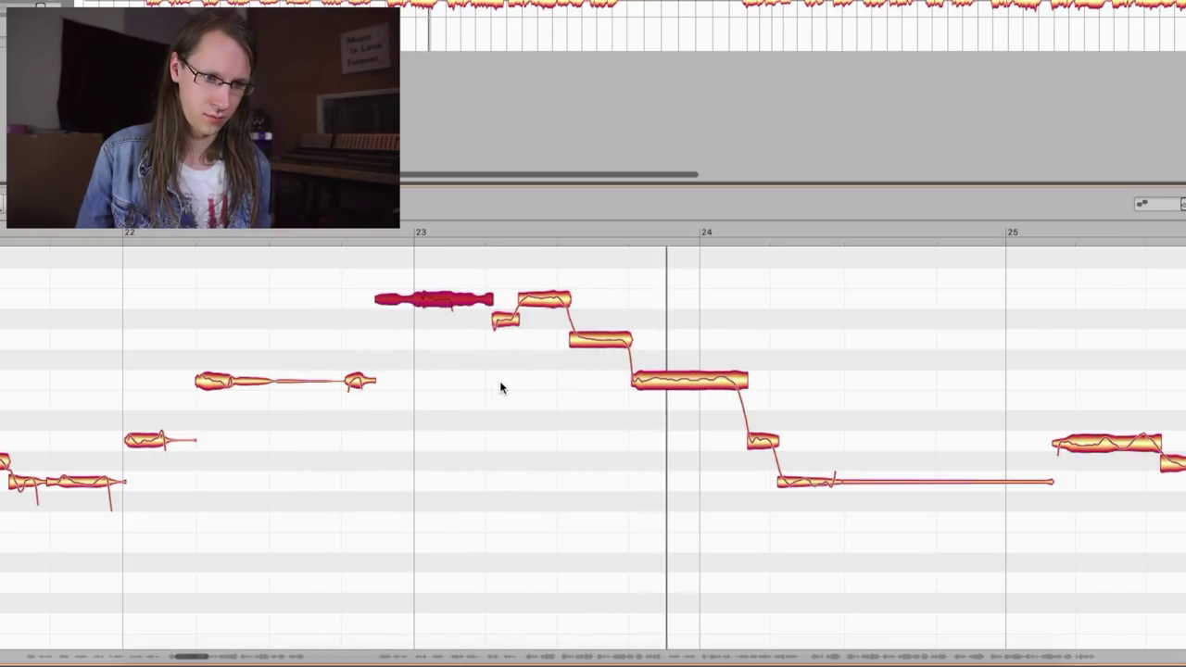
pyautogui.doubleClick(141, 301)
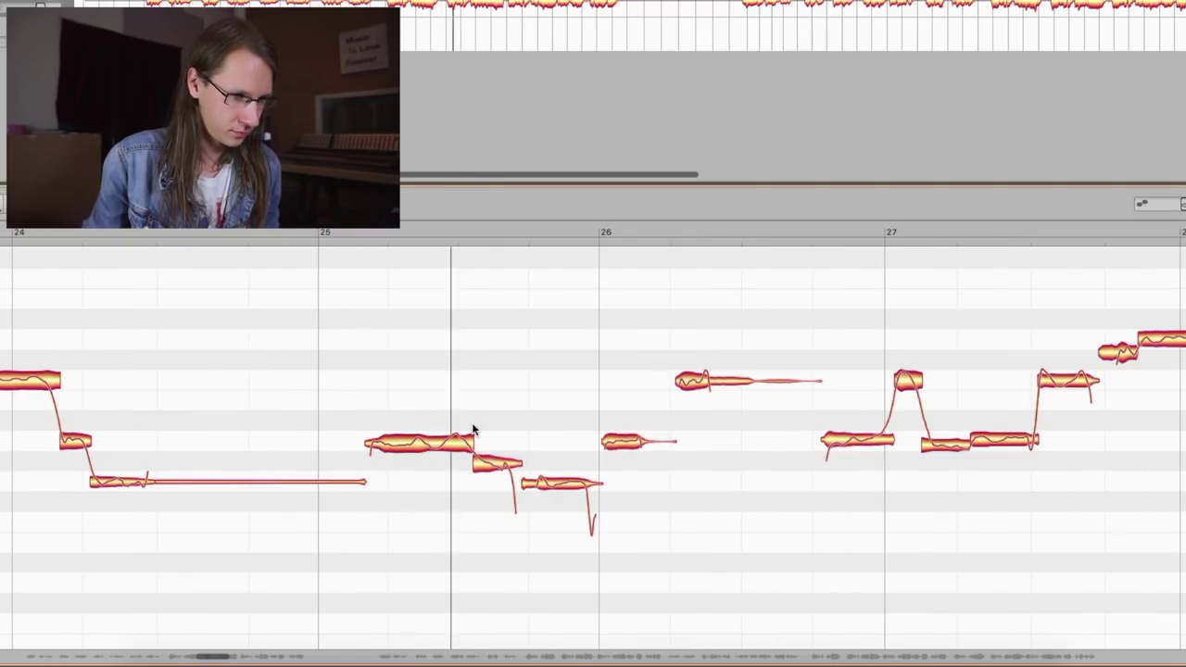
# Lower the second note of the bar 25 phrase by one semitone to match the note after it, and play the phrase.
pyautogui.doubleClick(362, 381)
pyautogui.moveTo(495, 466); pyautogui.dragTo(495, 486)
pyautogui.doubleClick(352, 379)
pyautogui.click(519, 478)
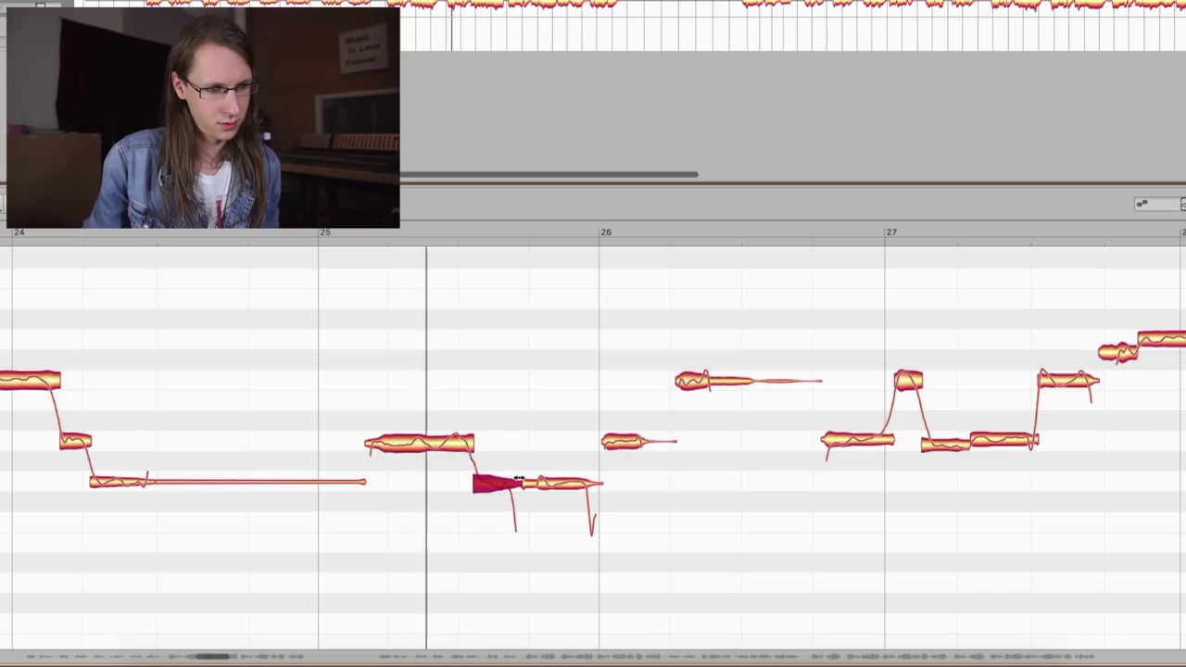
pyautogui.press('space')
# Correct the pitch of the notes from bar 25 through the first two notes of bar 26.
pyautogui.moveTo(376, 323); pyautogui.dragTo(772, 537)
pyautogui.press('super+p')
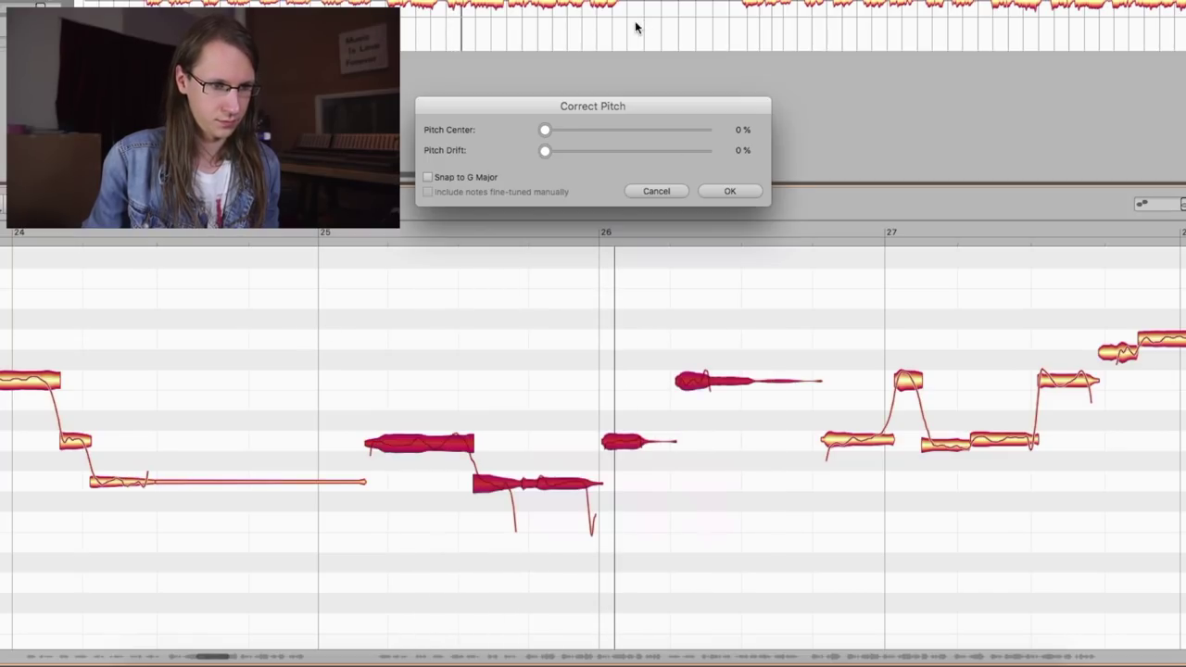
pyautogui.moveTo(617, 137); pyautogui.dragTo(687, 158)
pyautogui.click(738, 196)
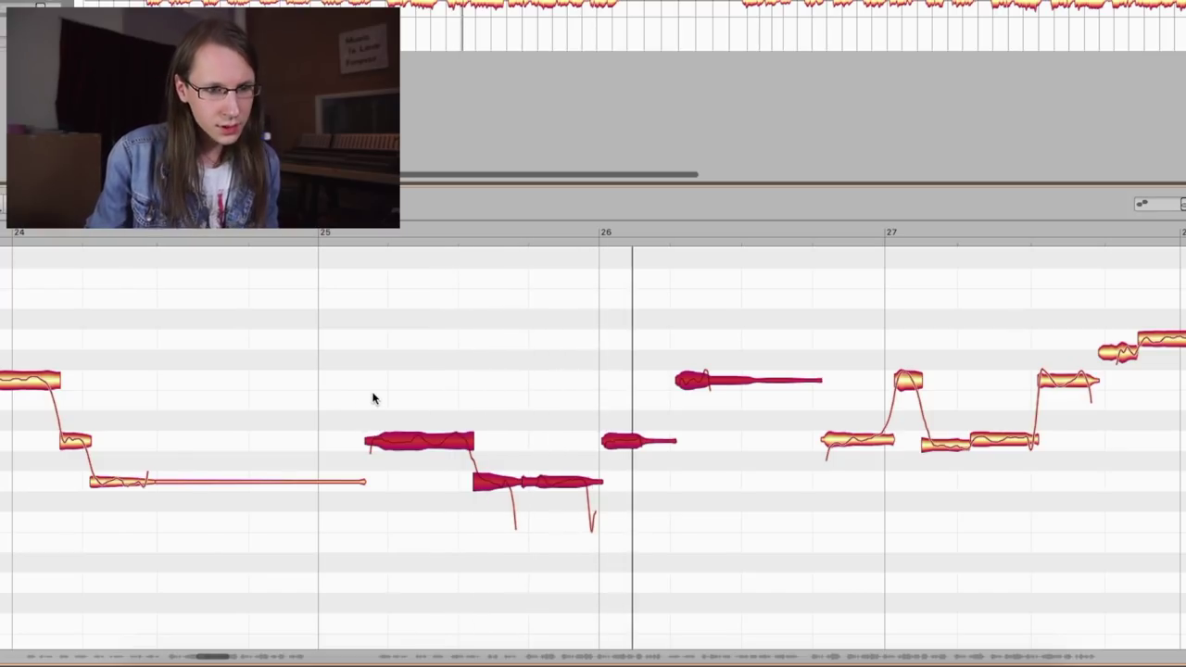
pyautogui.press('w')
# Listen on through bars 27 and 28 and correct the pitch center of the phrase from the end of bar 26 through bar 28.
pyautogui.hscroll(2, 687, 331)
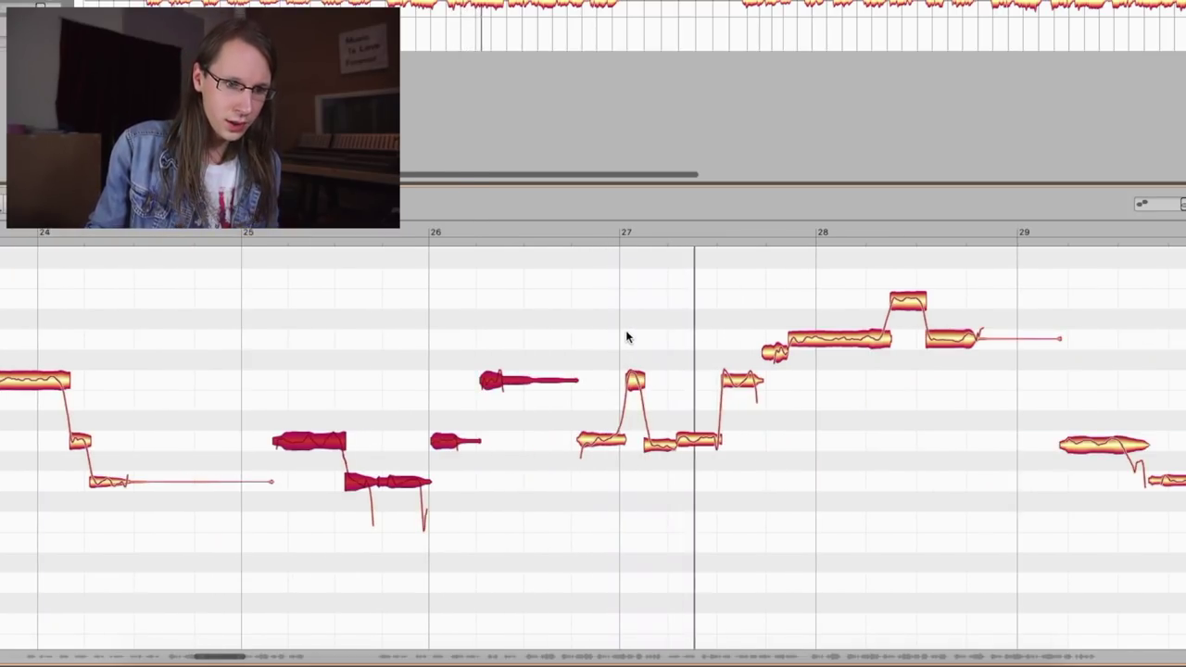
pyautogui.hscroll(3, 626, 338)
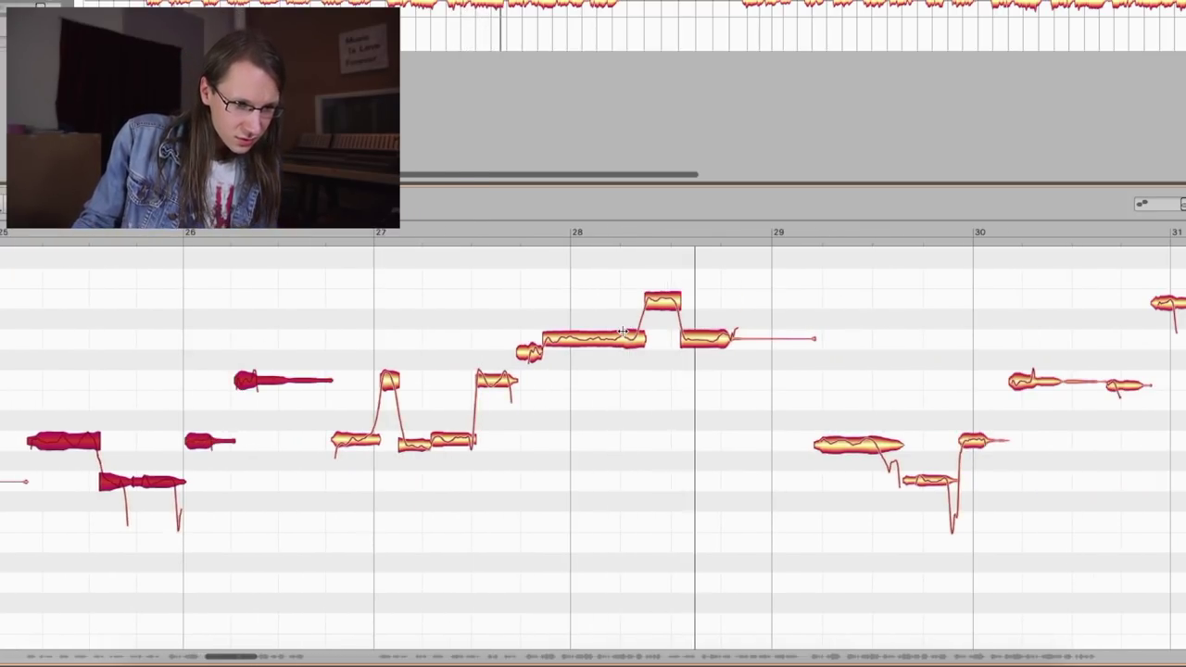
pyautogui.moveTo(355, 267); pyautogui.dragTo(770, 522)
pyautogui.press('c')
pyautogui.moveTo(741, 134); pyautogui.dragTo(740, 136)
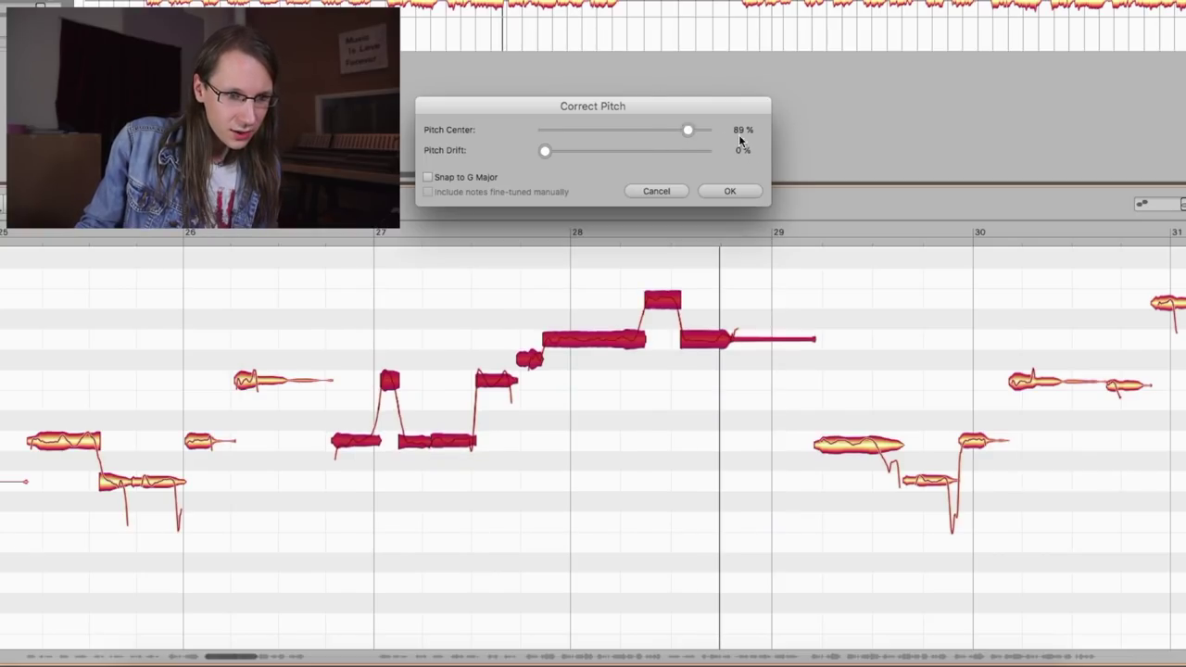
pyautogui.click(729, 191)
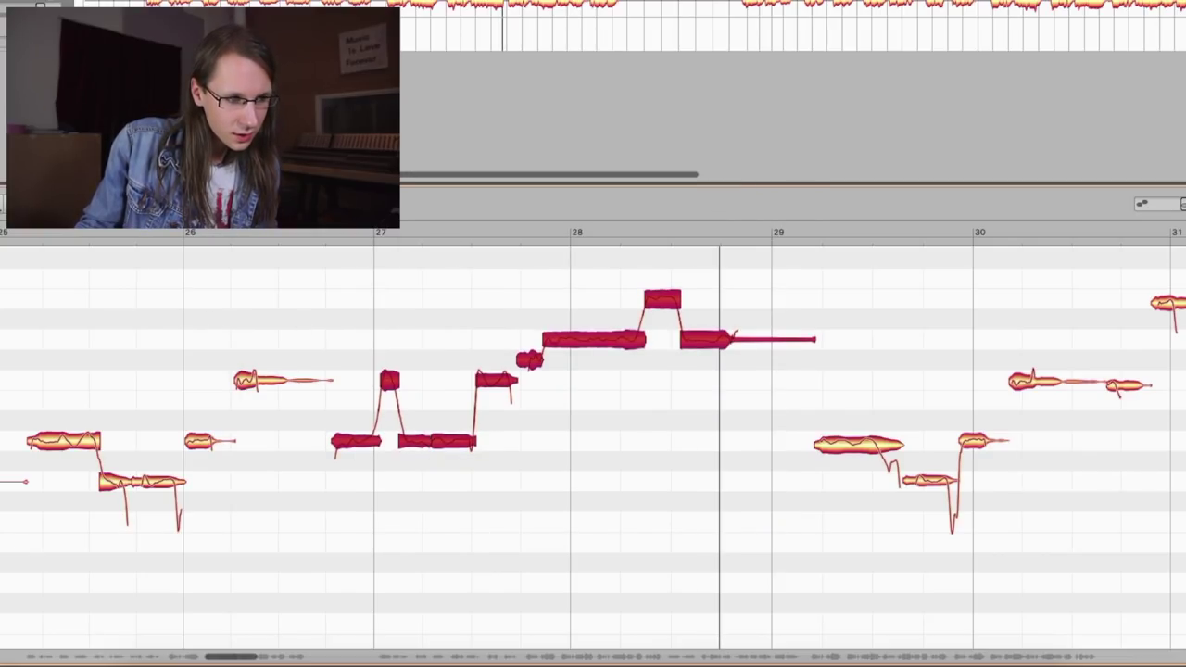